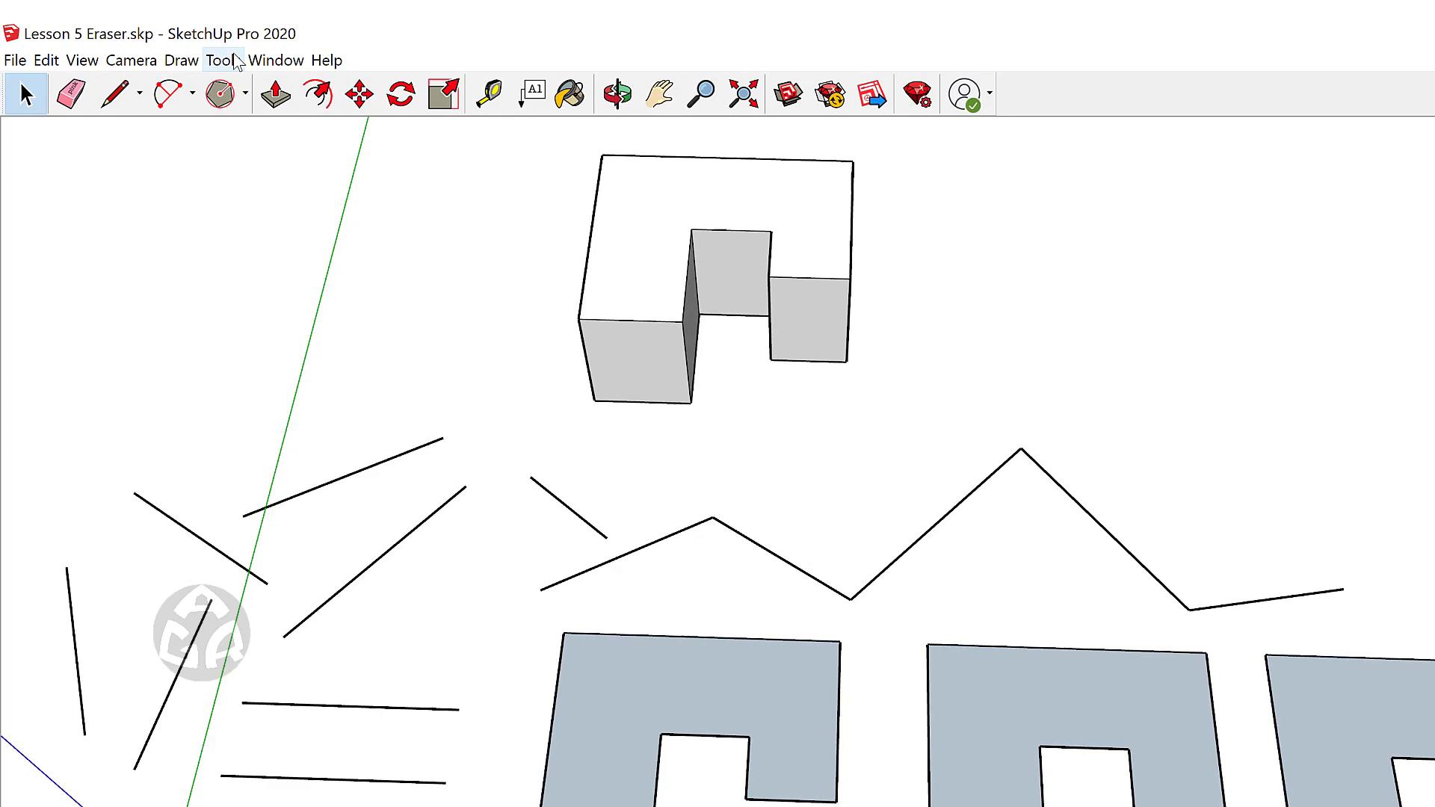
- Erase four of the separate slanted lines one at a time with the Eraser tool
left_click(221, 60)
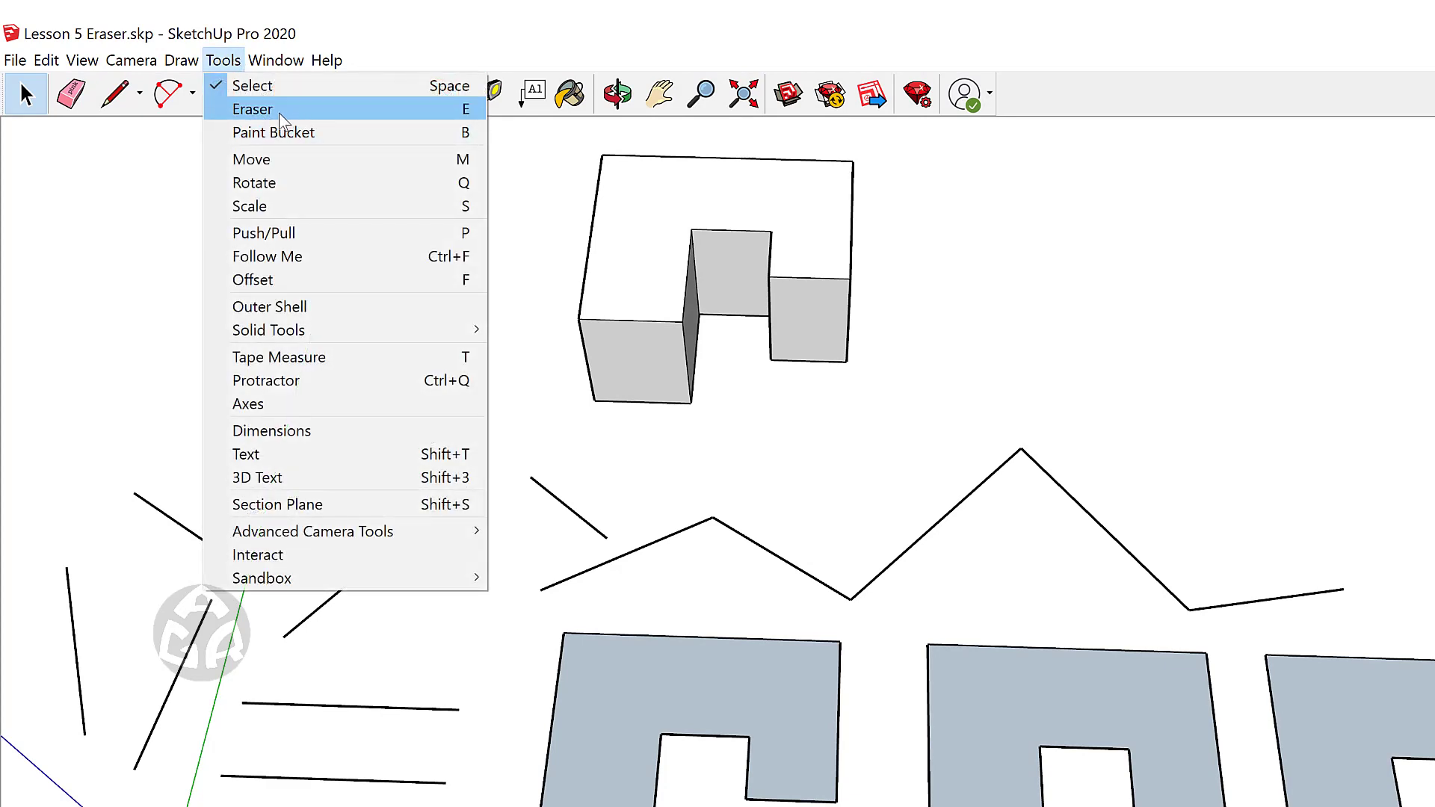
left_click(943, 243)
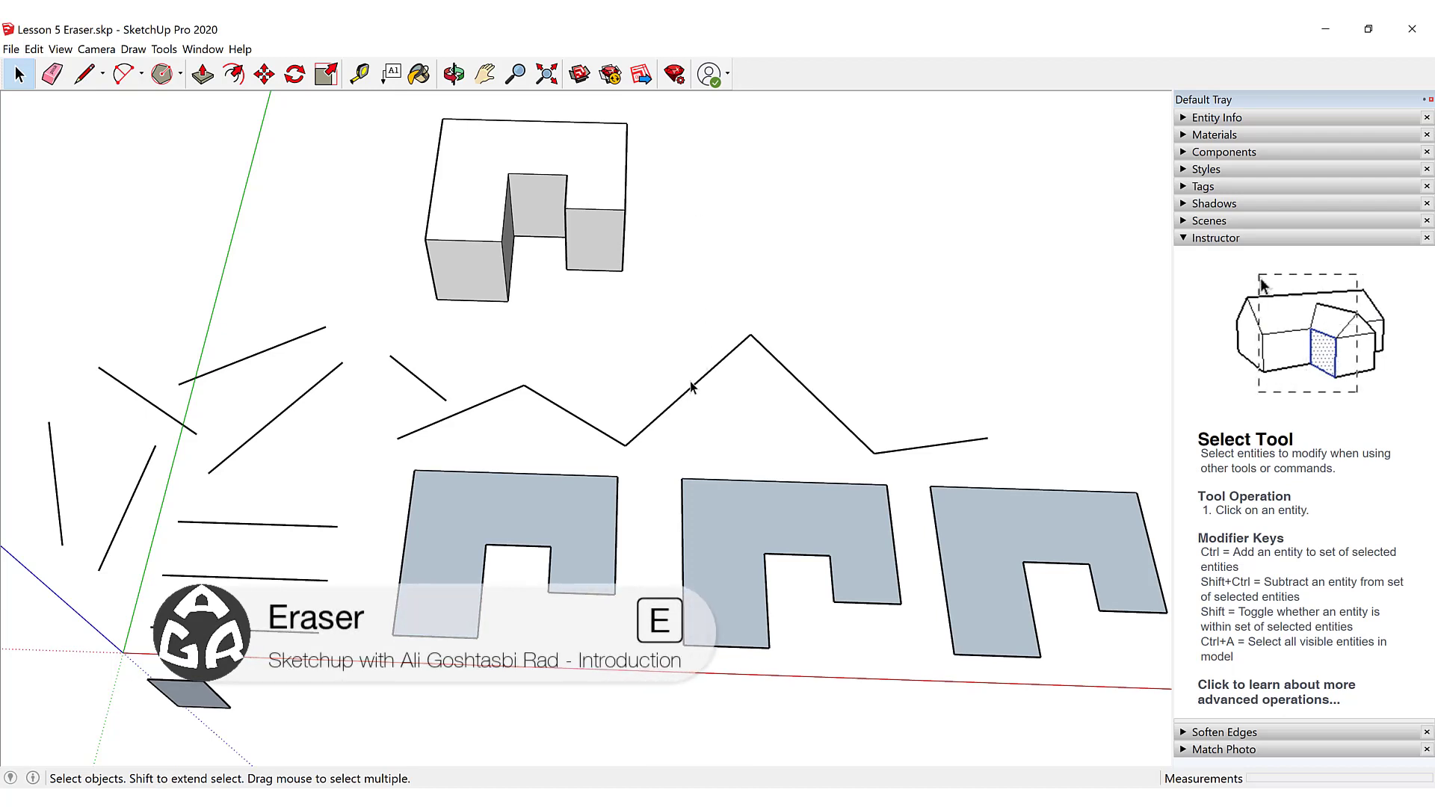
key("e")
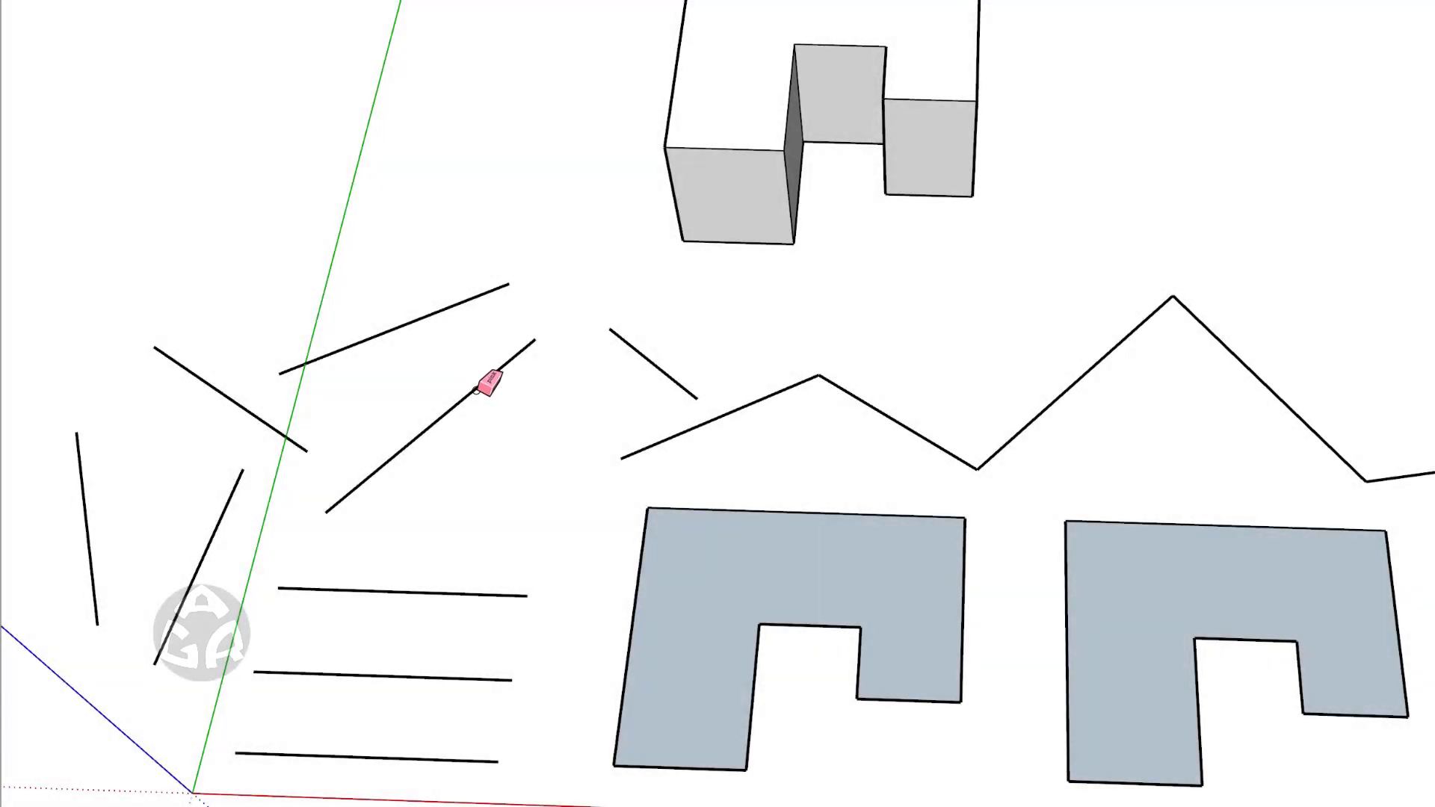
left_click(474, 392)
left_click(390, 329)
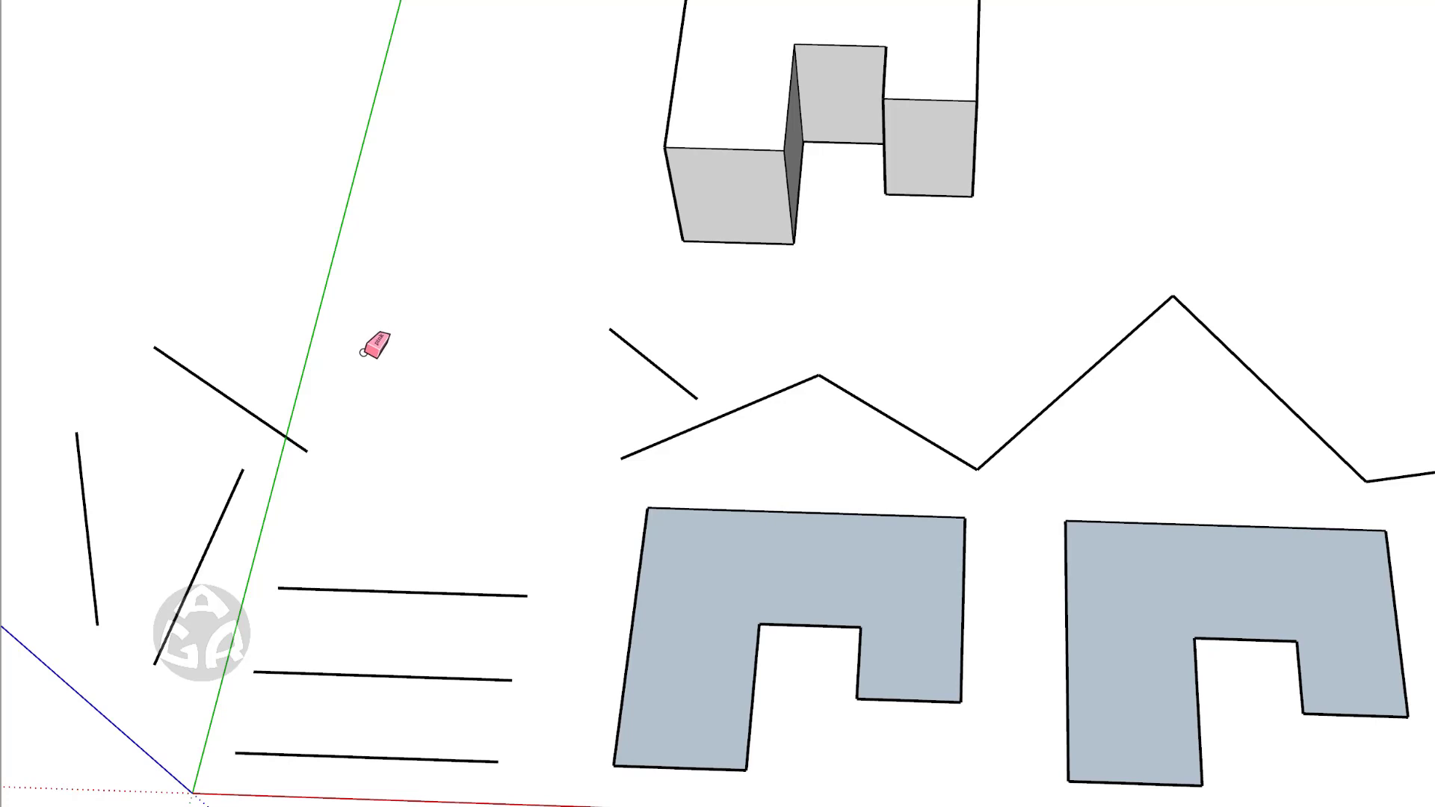
left_click(253, 409)
left_click(229, 498)
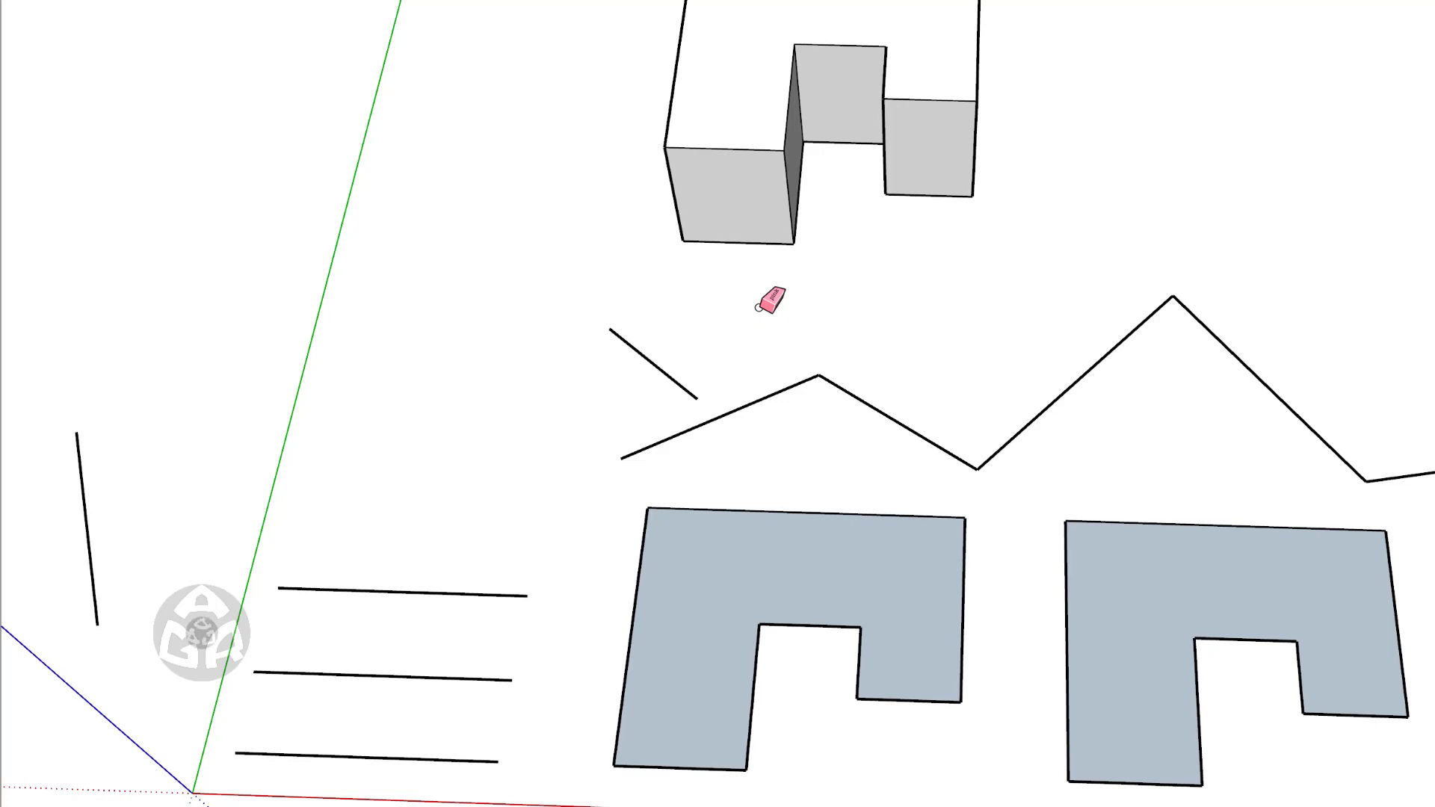
- Undo the erasures to restore the slanted lines
key("ctrl+z")
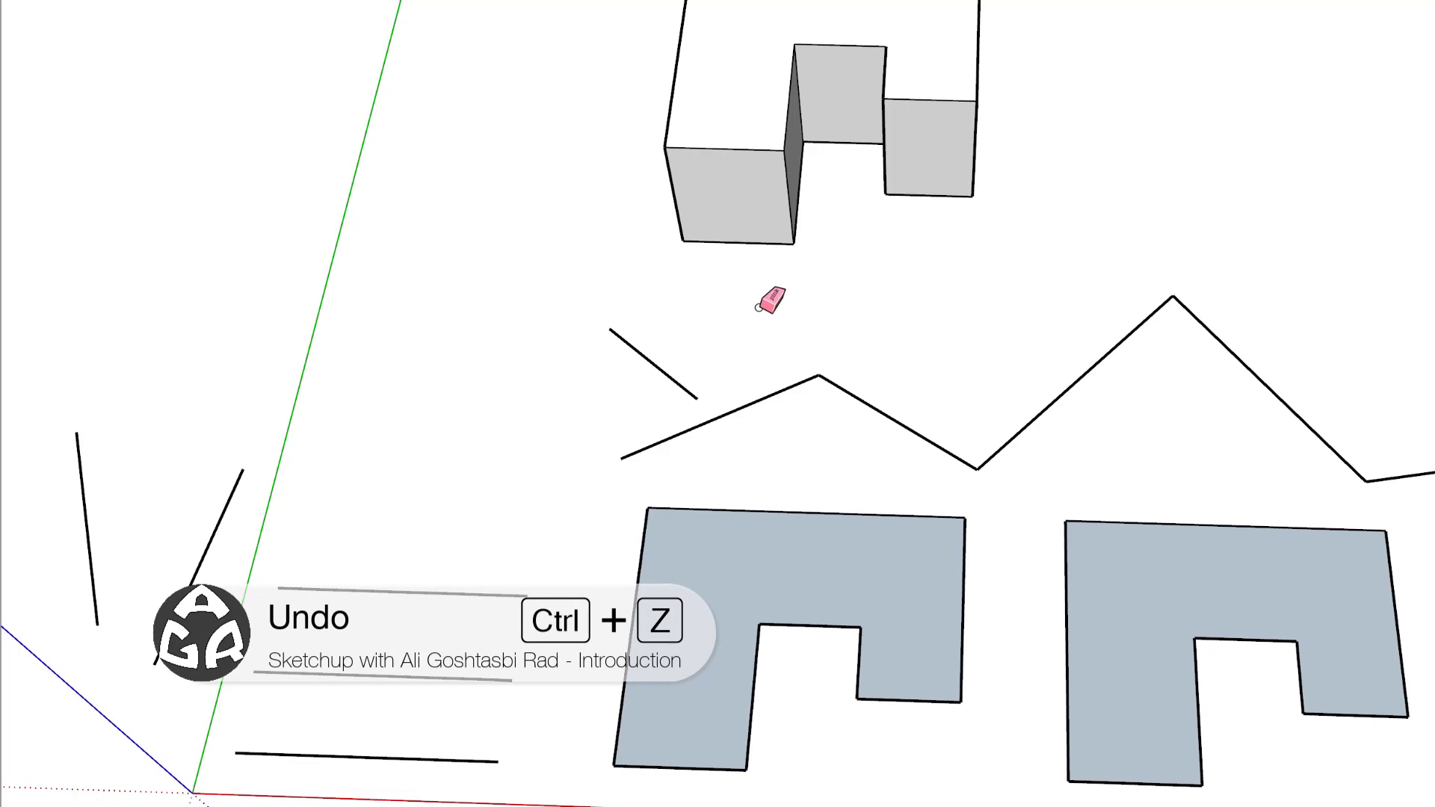
key("ctrl+z")
key("ctrl+z")
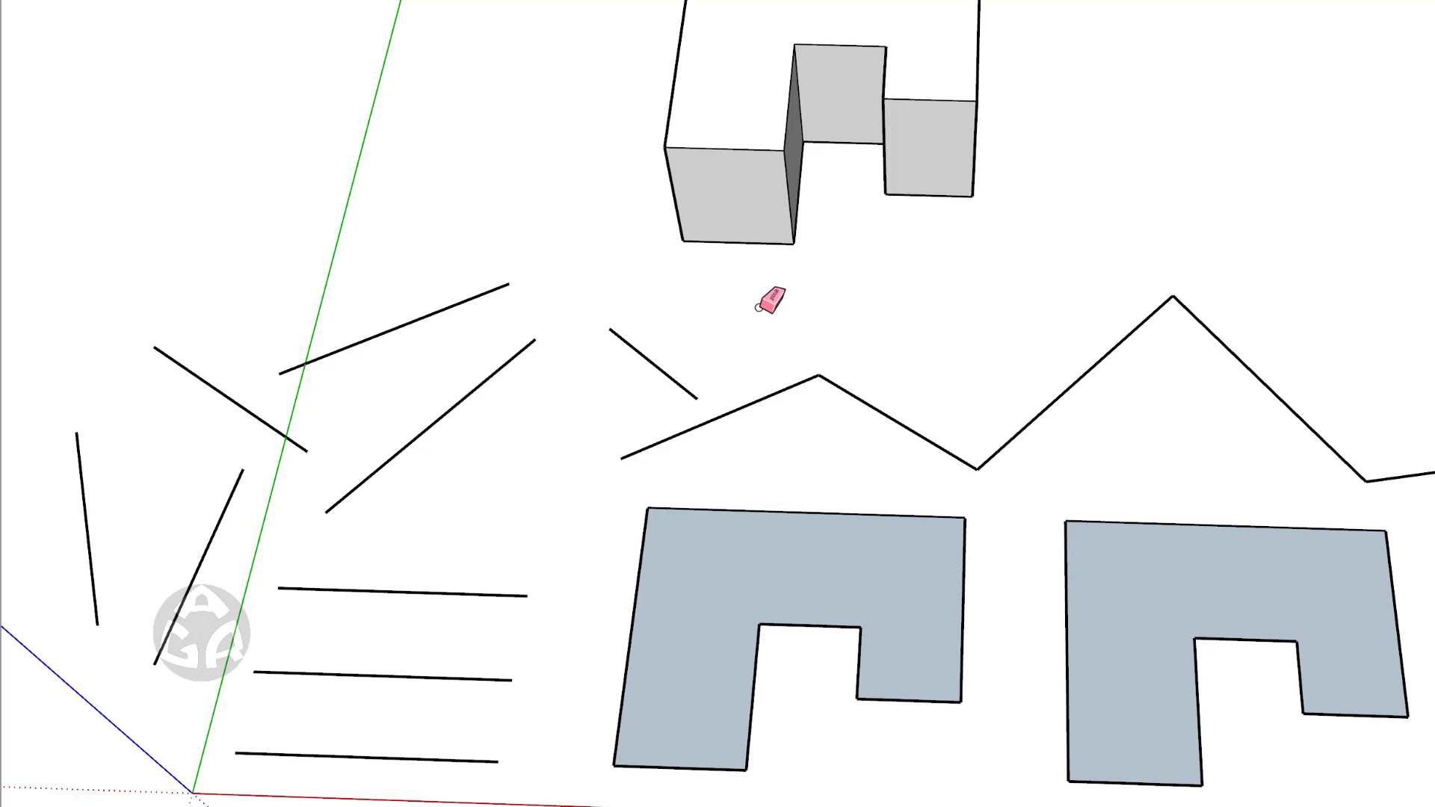
- Redo the line erasures and undo them again to bring the lines back
key("ctrl+y")
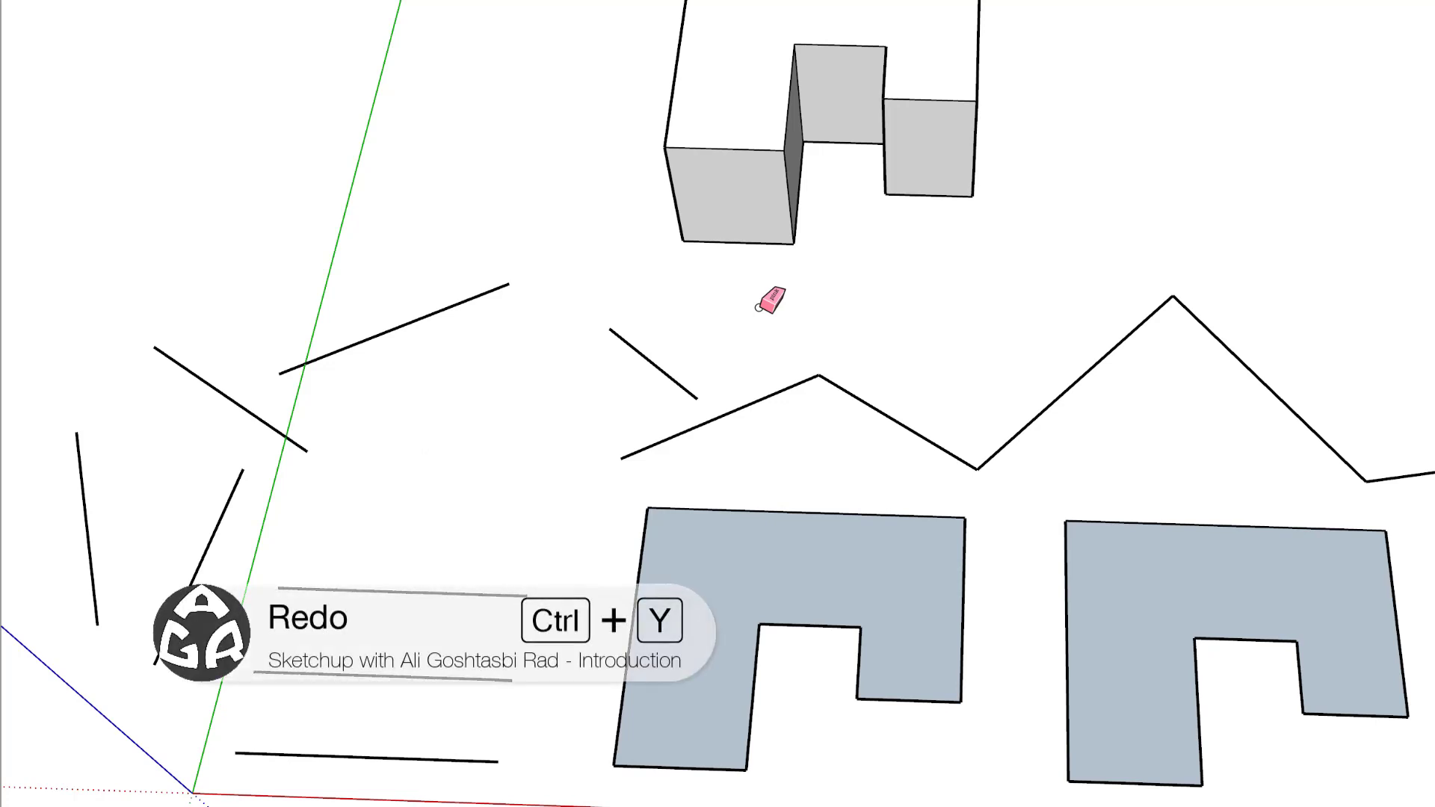
key("ctrl+y")
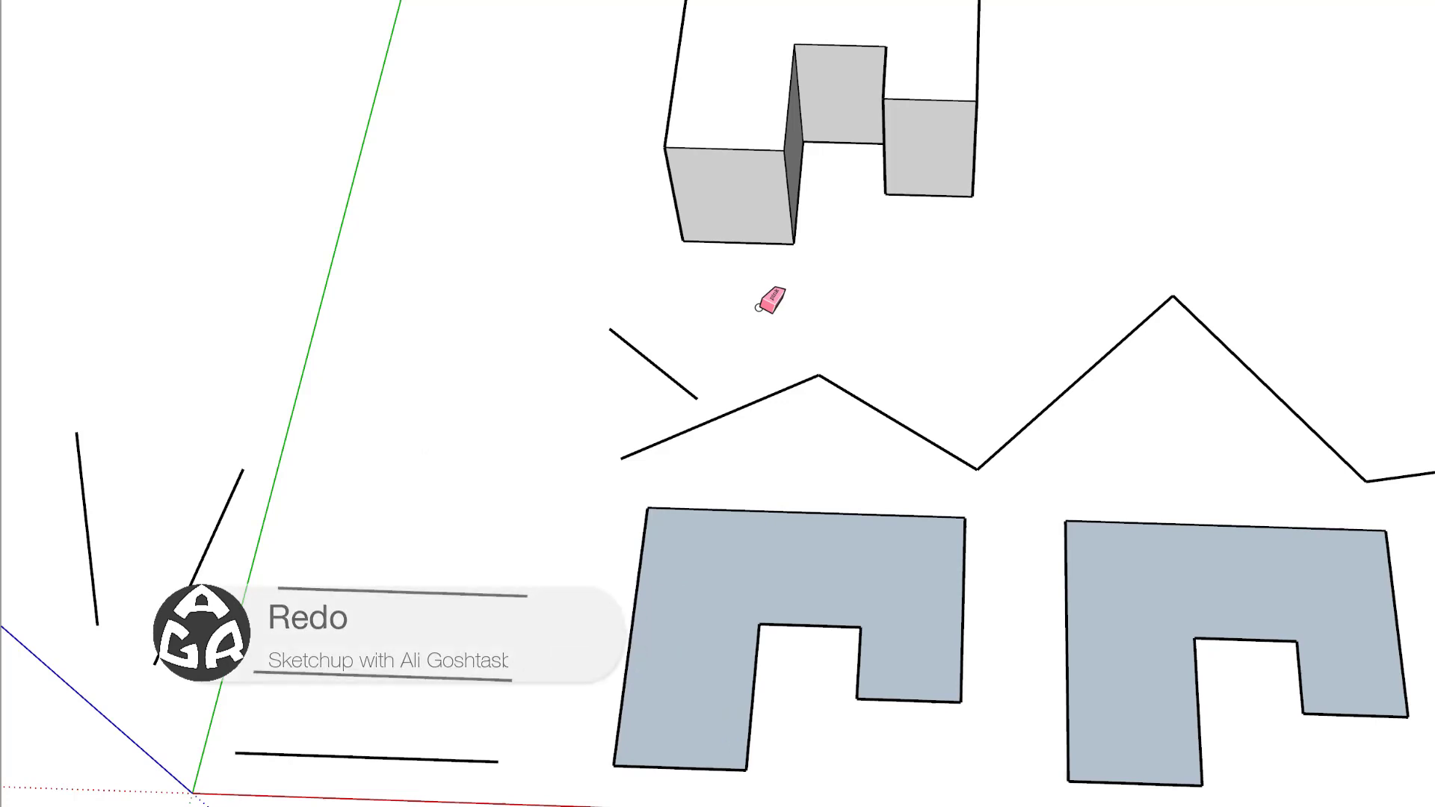
key("ctrl+z")
key("ctrl+z")
key("ctrl+z")
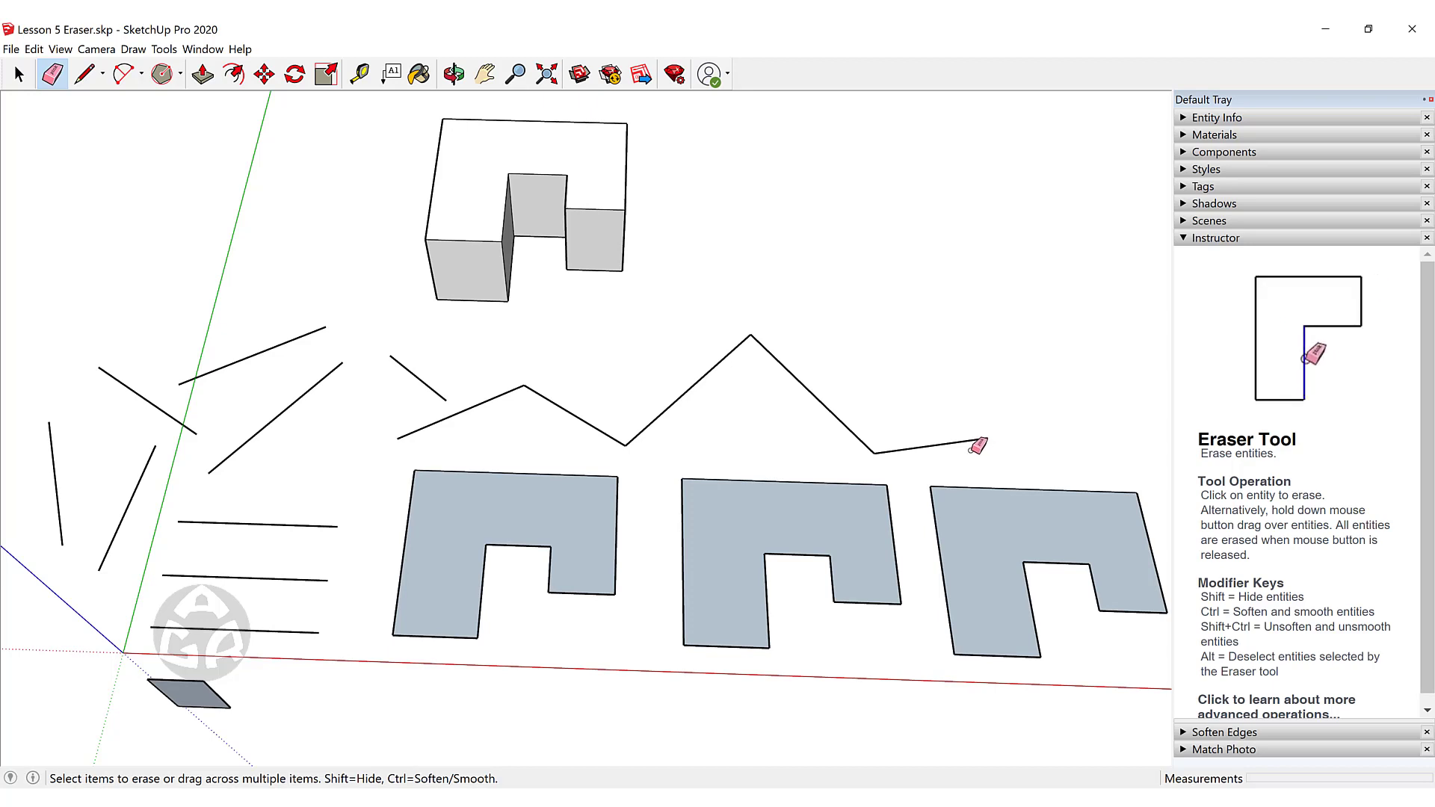
- Erase the zigzag and most of the separate lines in one continuous Eraser stroke, and undo that erasure
mouse_move(972, 448)
left_mouse_down()
mouse_move(726, 381)
mouse_move(578, 424)
mouse_move(479, 393)
mouse_move(331, 382)
mouse_move(260, 351)
mouse_move(224, 360)
left_mouse_up()
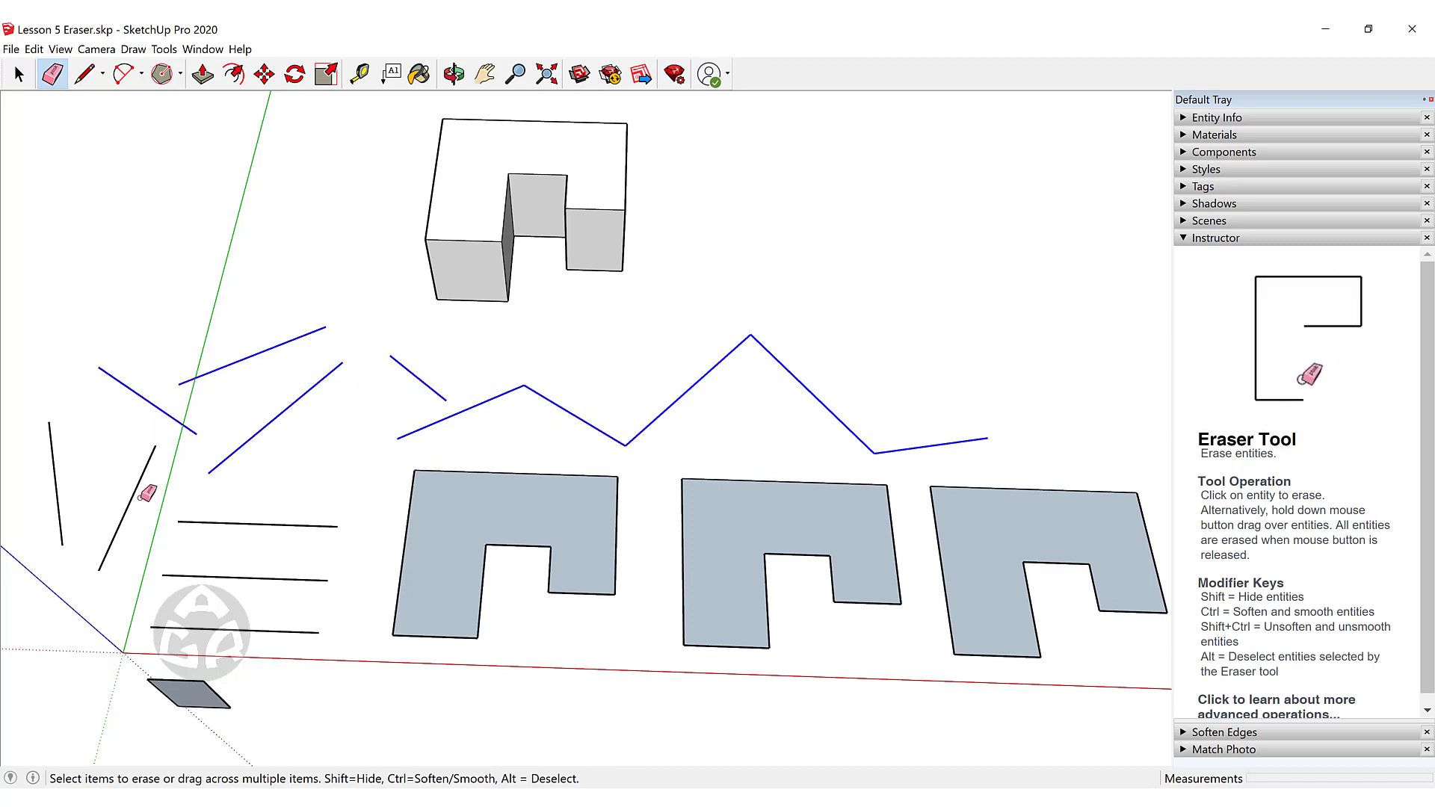
left_click_drag(234, 526, 257, 577)
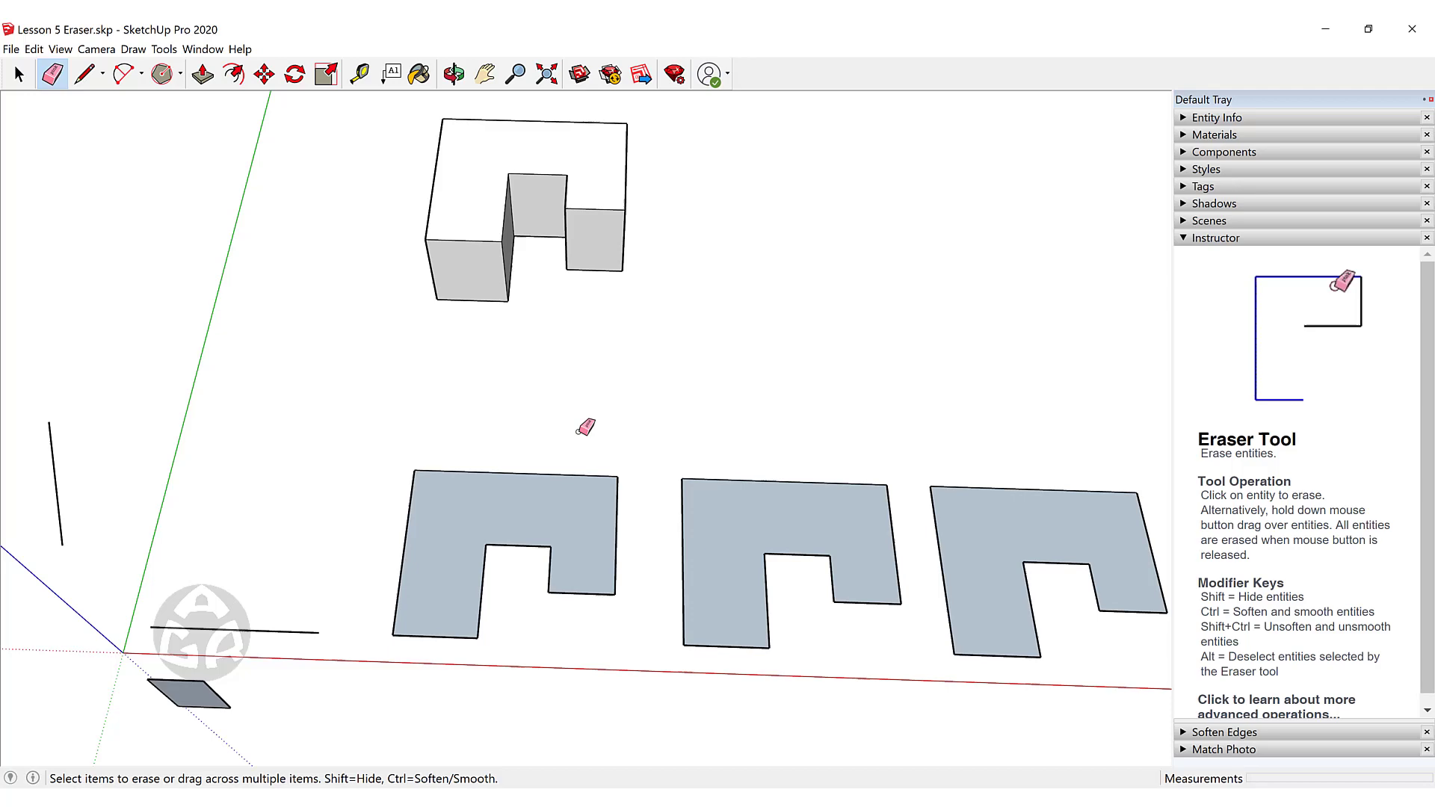
key("ctrl+z")
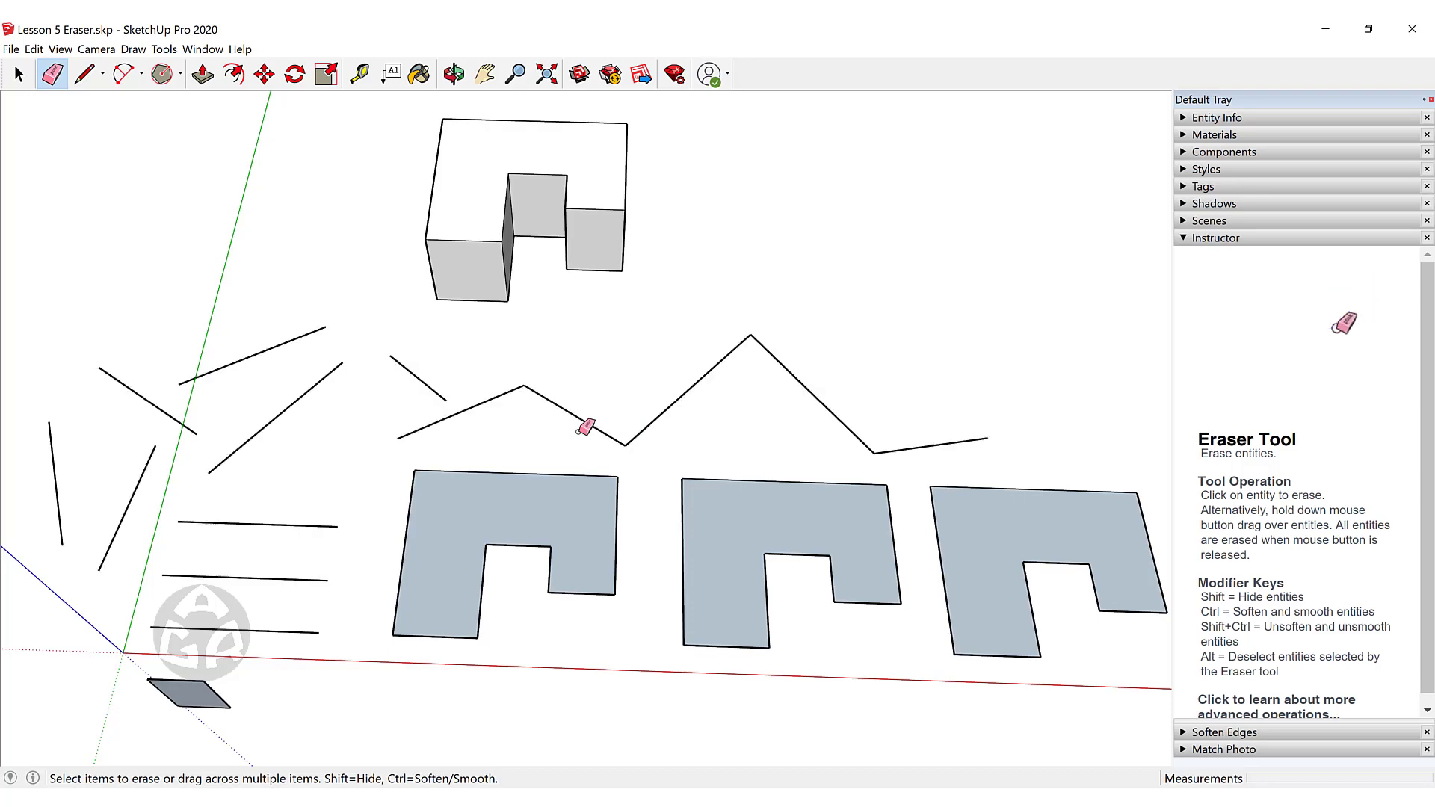
- Hide the three upper edges around the U-shaped block's notch and the adjoining front upper edge with the Eraser
mouse_move(665, 313)
middle_mouse_down()
mouse_move(692, 352)
mouse_move(554, 275)
mouse_move(624, 196)
middle_mouse_up()
scroll(625, 196, "up", 3)
scroll(679, 282, "up", 5)
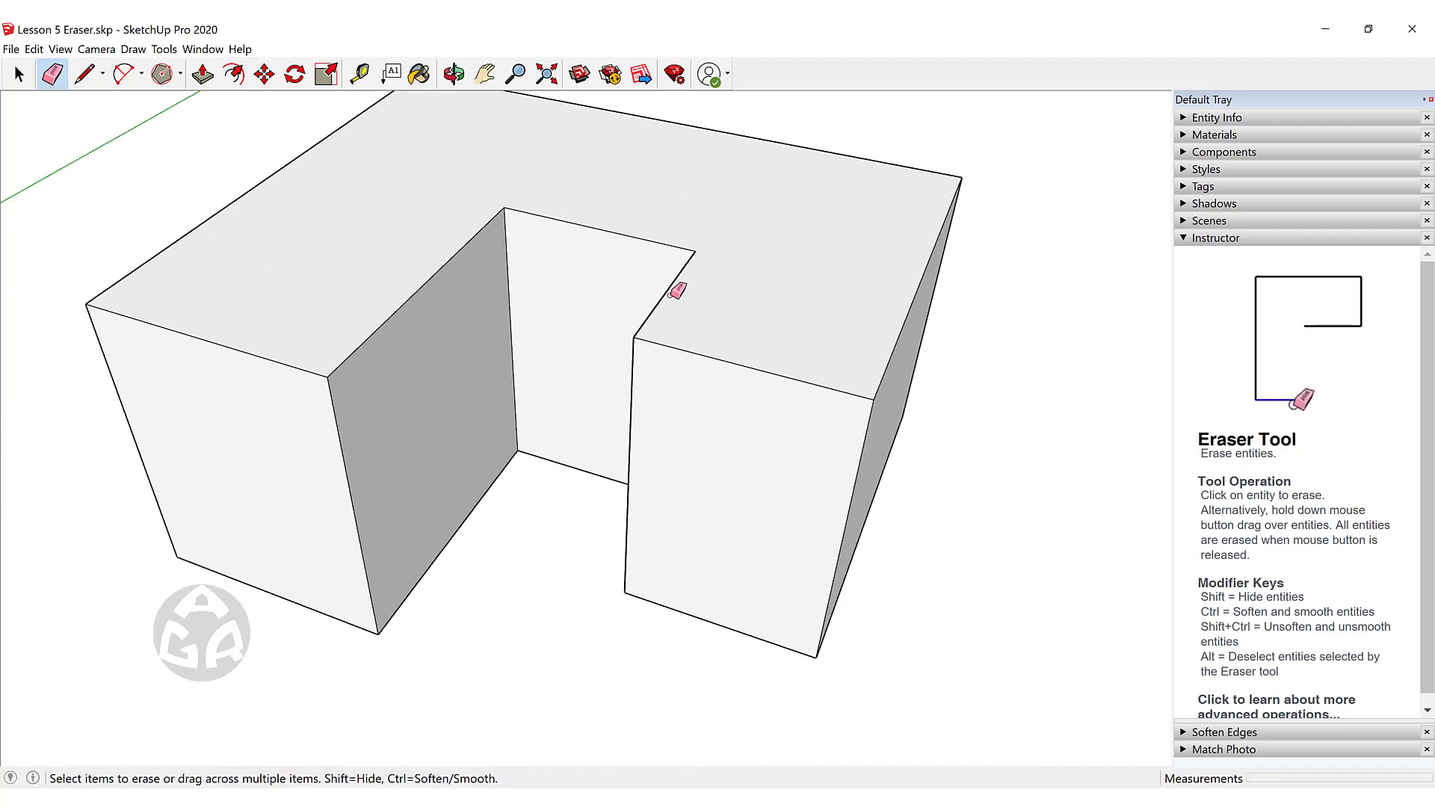
mouse_move(676, 295)
middle_mouse_down()
mouse_move(688, 333)
mouse_move(689, 318)
middle_mouse_up()
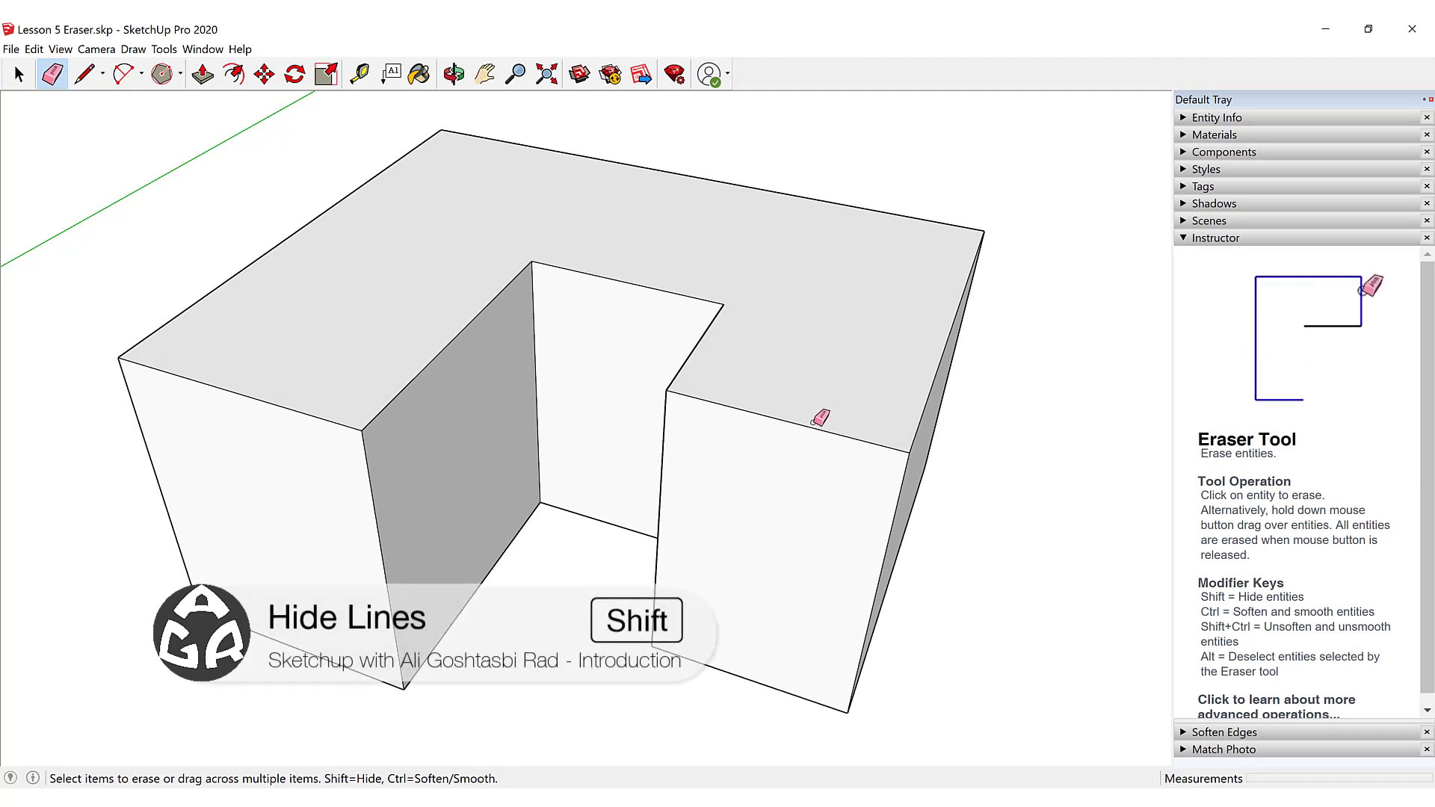
left_click(816, 426, "shift")
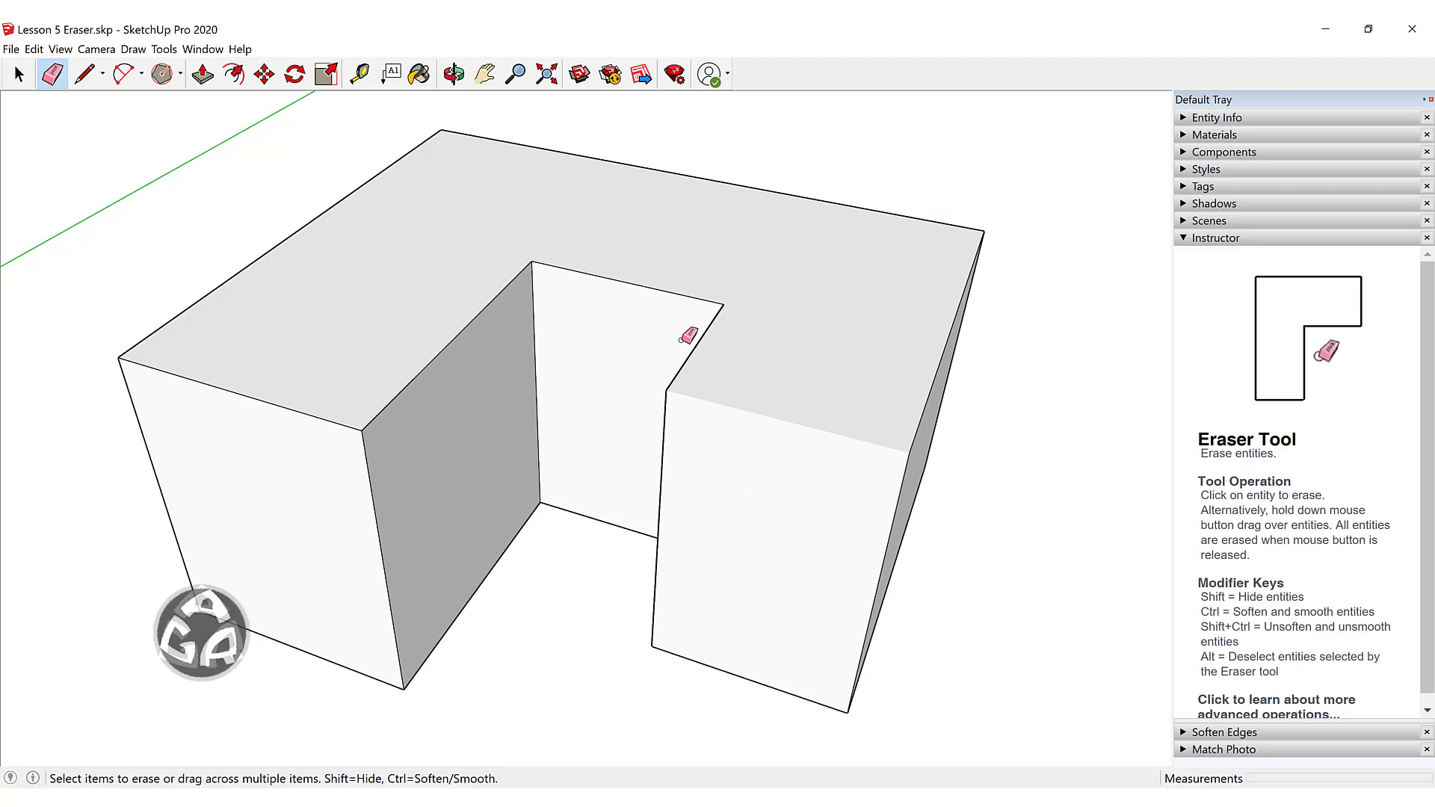
left_click(706, 338, "shift")
left_click(650, 287, "shift")
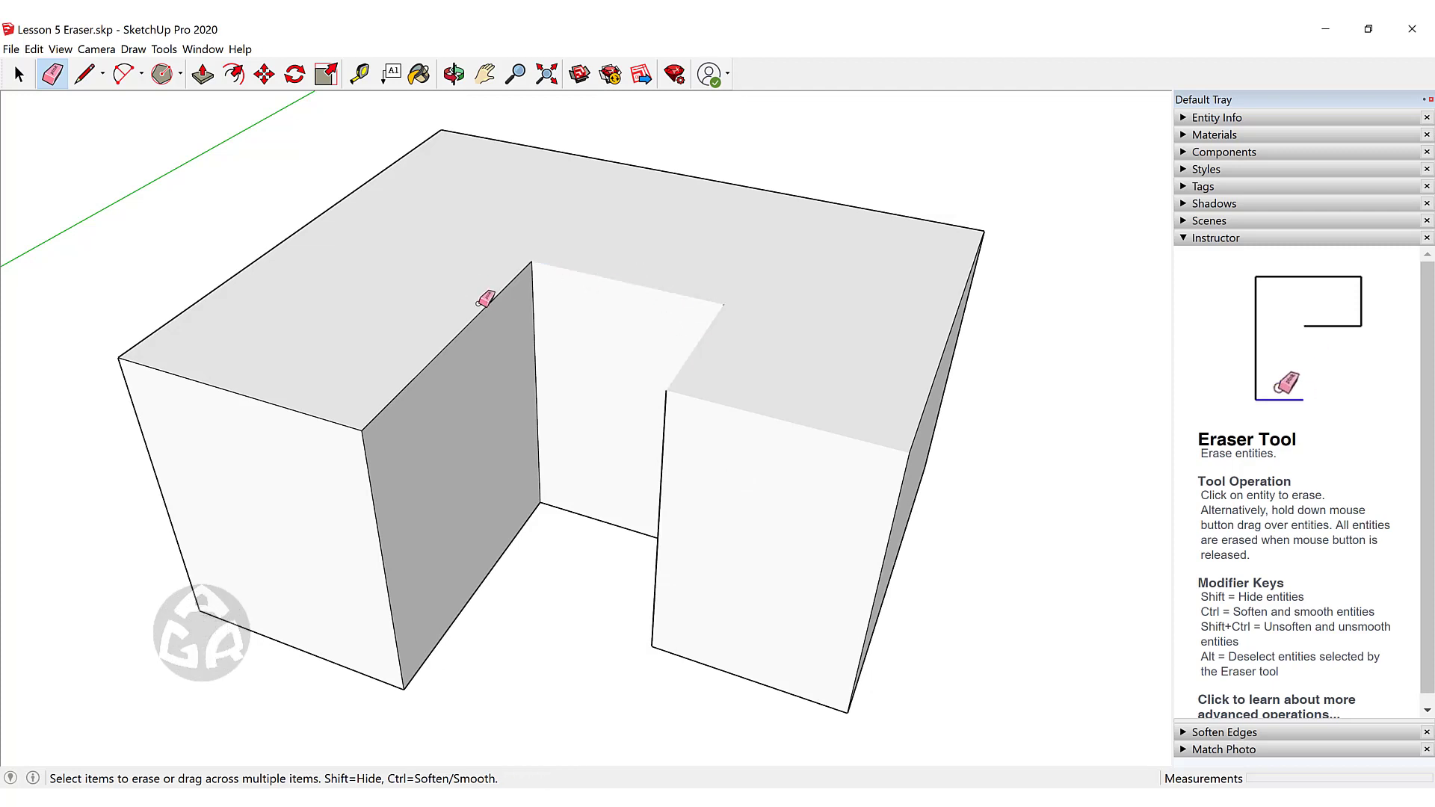
left_click(433, 359, "shift")
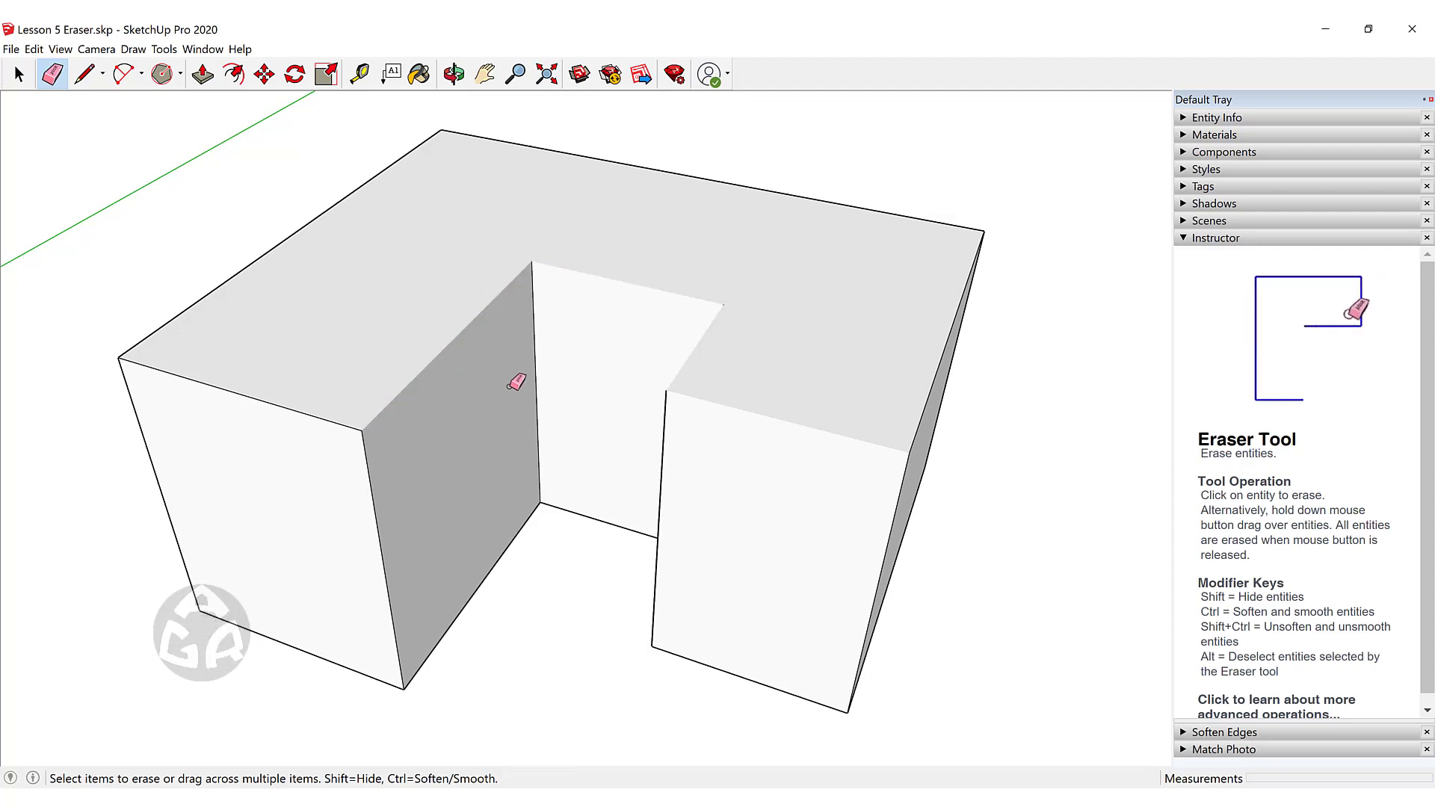
- Draw a 10-sided polygon with a radius of about 5.97 m beside the U-shaped block
key("space")
scroll(451, 341, "down", 5)
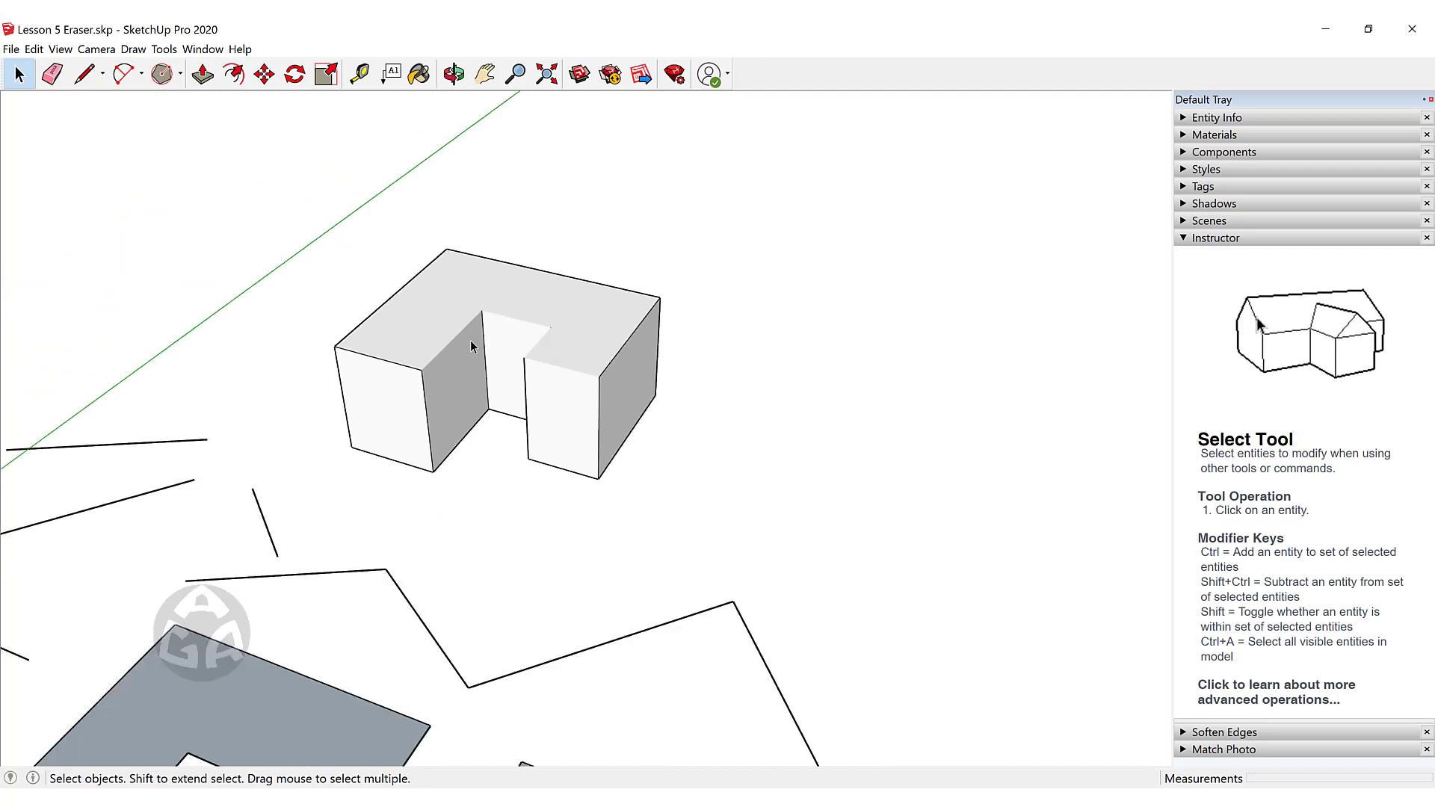
middle_click(521, 383)
middle_click_drag(522, 383, 556, 448)
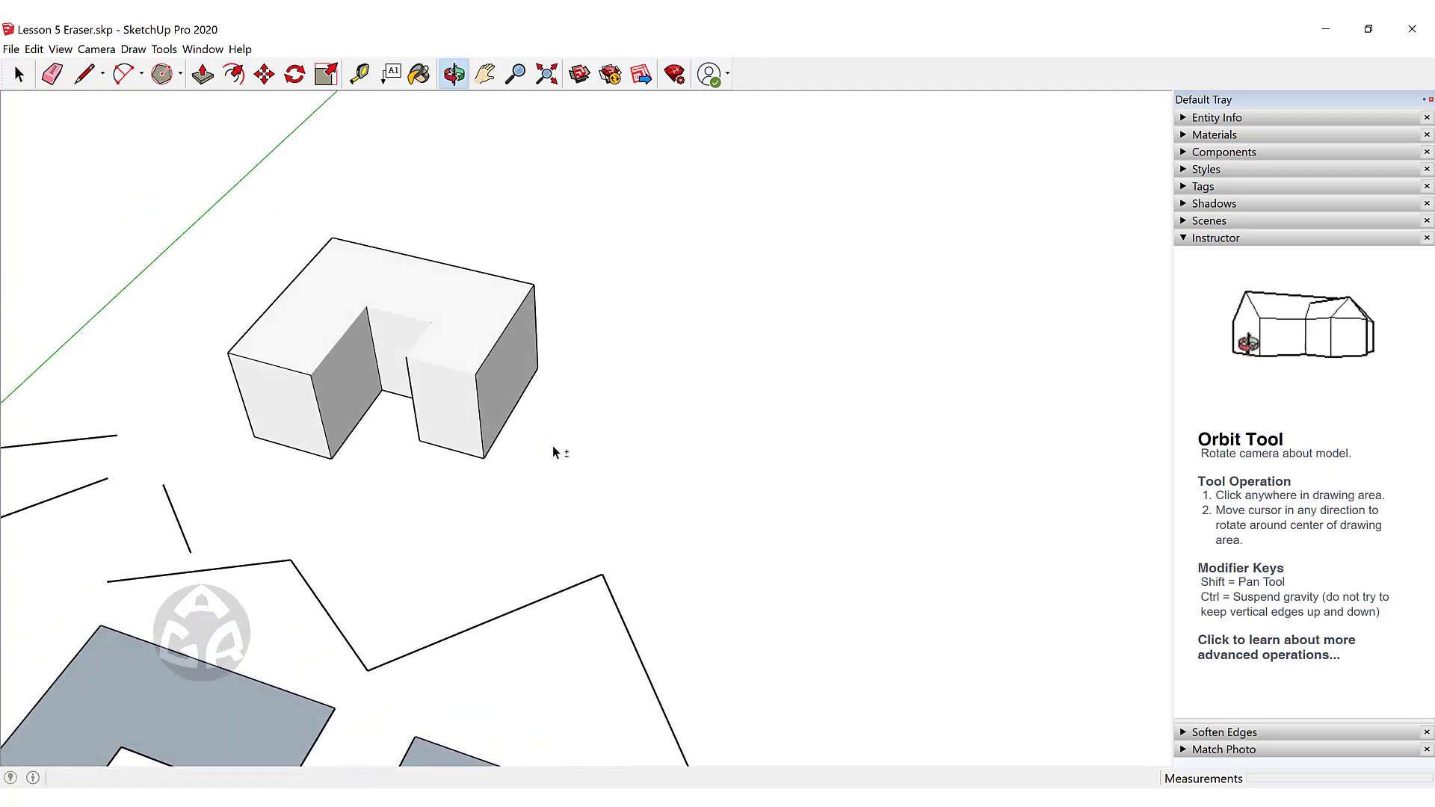
left_click(163, 74)
left_click(776, 463)
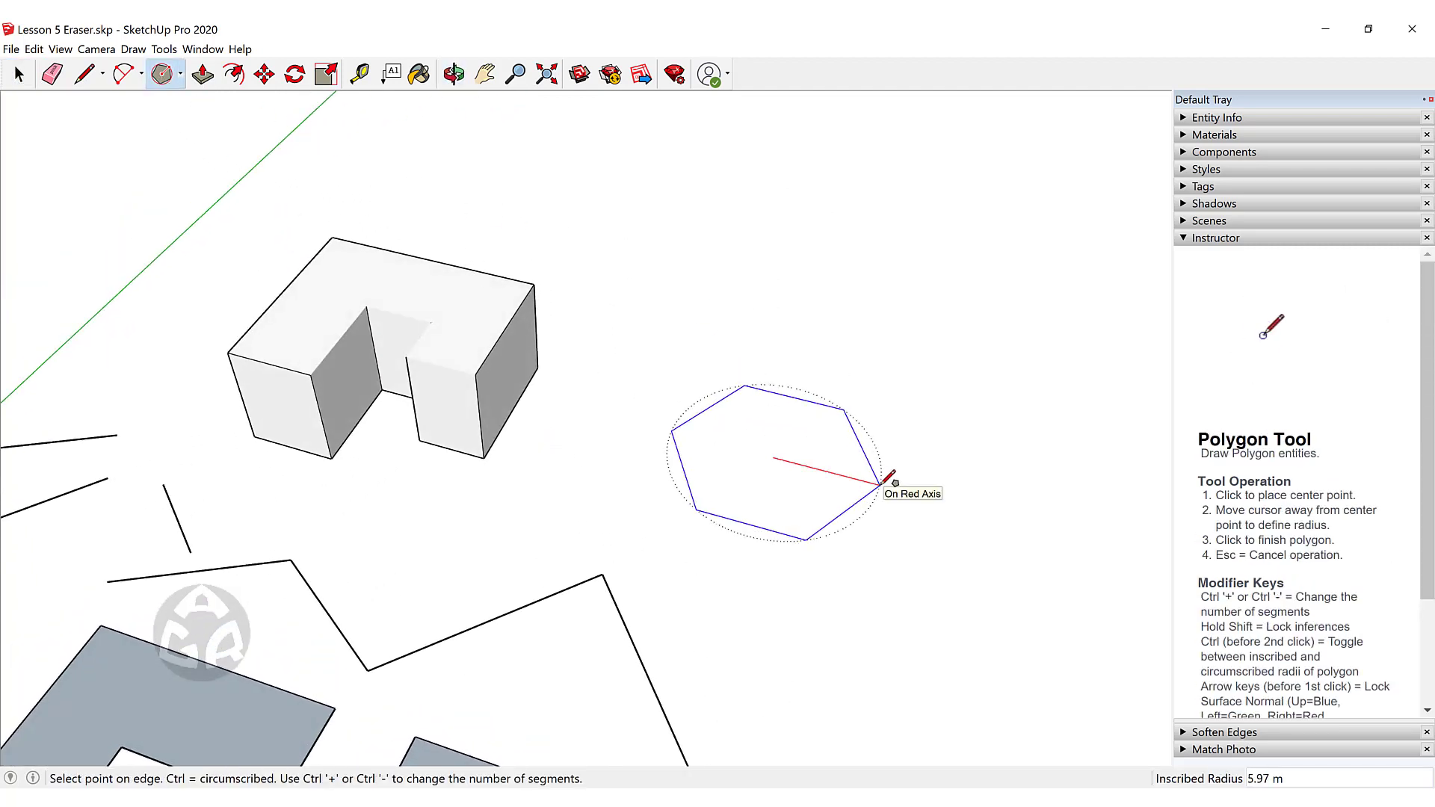
left_click(880, 484)
type("10s")
key("Return")
- Extrude the ten-sided polygon upward into a prism with Push/Pull
key("p")
left_click(851, 478)
left_click(486, 324)
key("space")
scroll(660, 483, "up", 5)
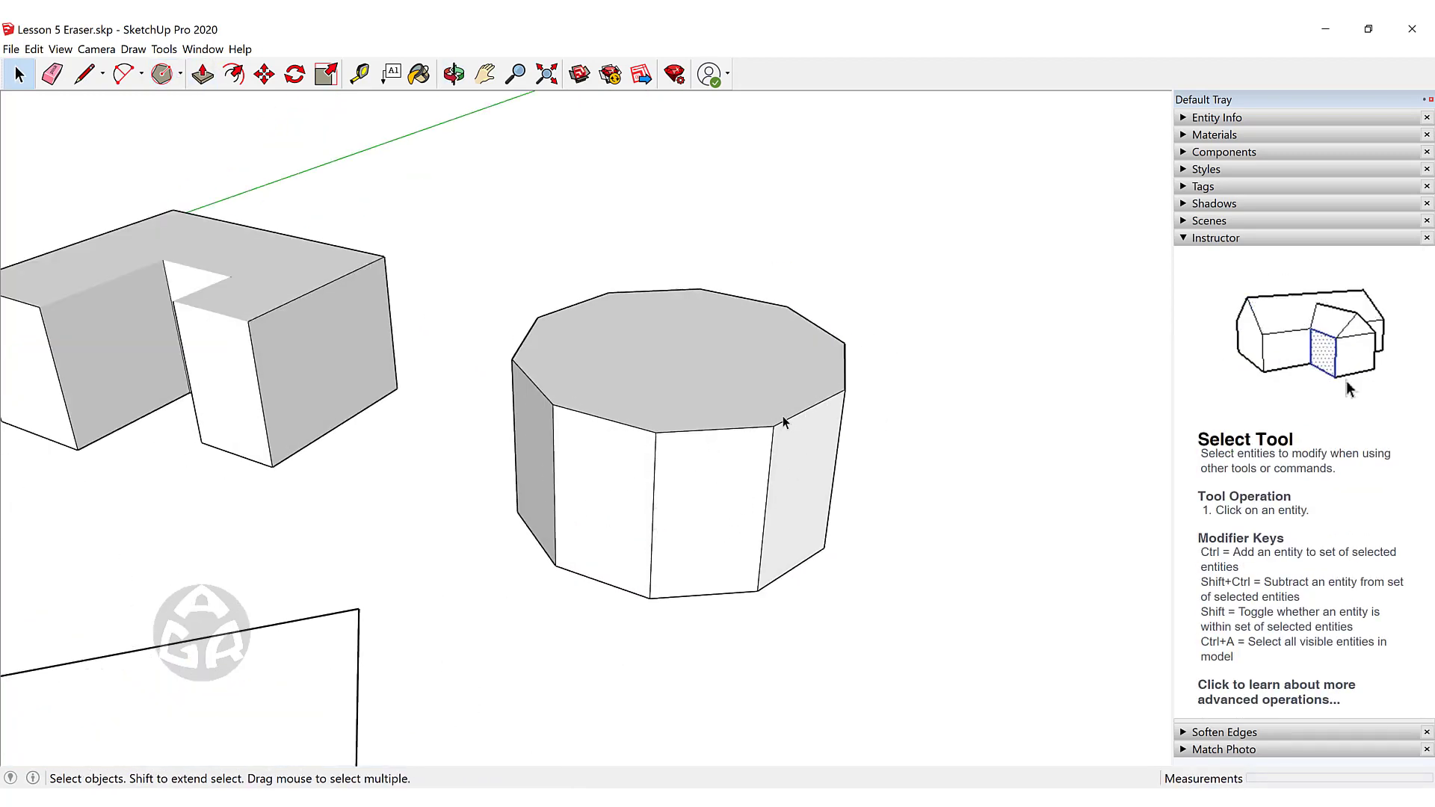
- Soften and smooth vertical edges on one side of the ten-sided prism with the Eraser
key("e")
scroll(639, 457, "up", 2)
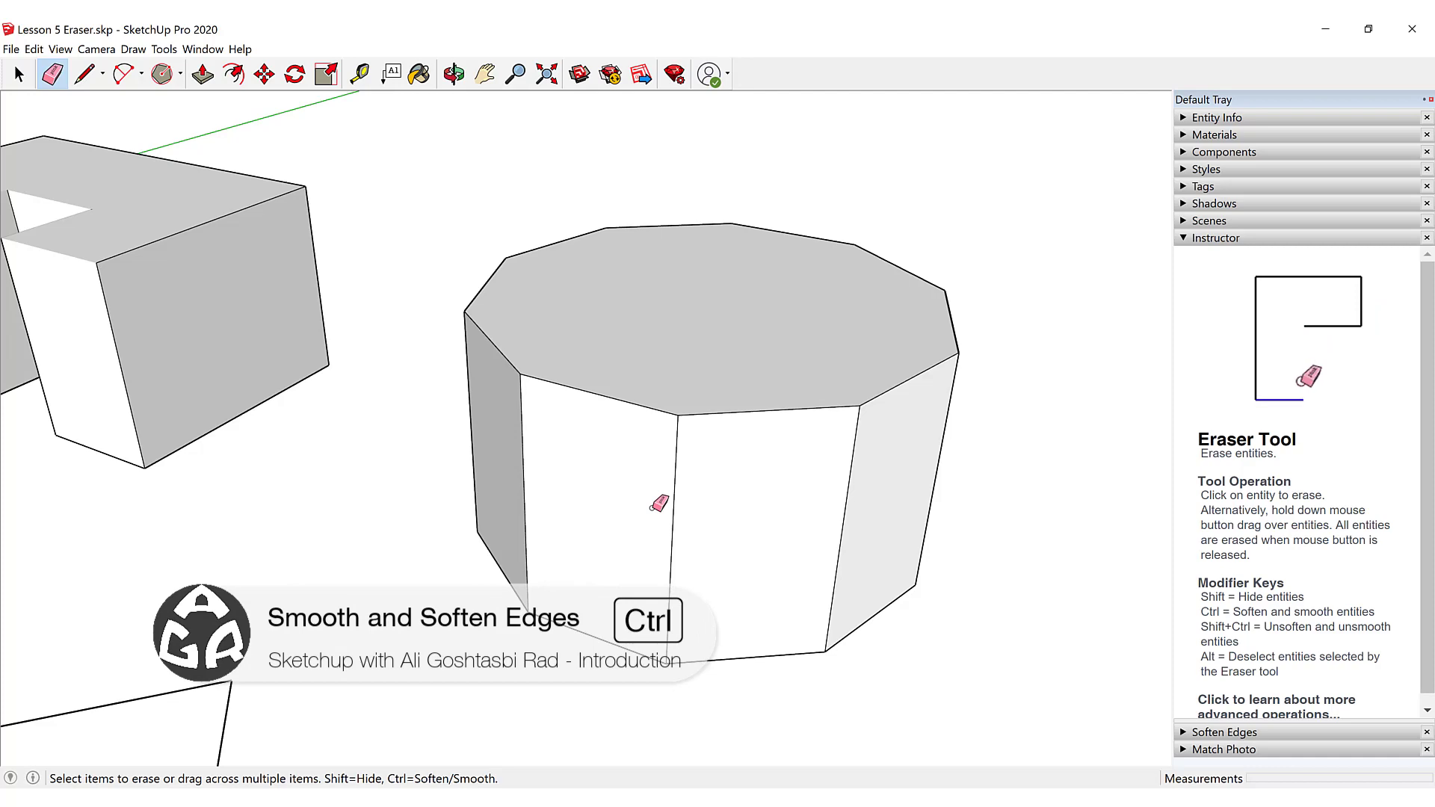
left_click_drag(658, 503, 762, 523, "ctrl")
mouse_move(762, 523)
middle_mouse_down()
mouse_move(960, 470)
mouse_move(778, 470)
mouse_move(804, 477)
middle_mouse_up()
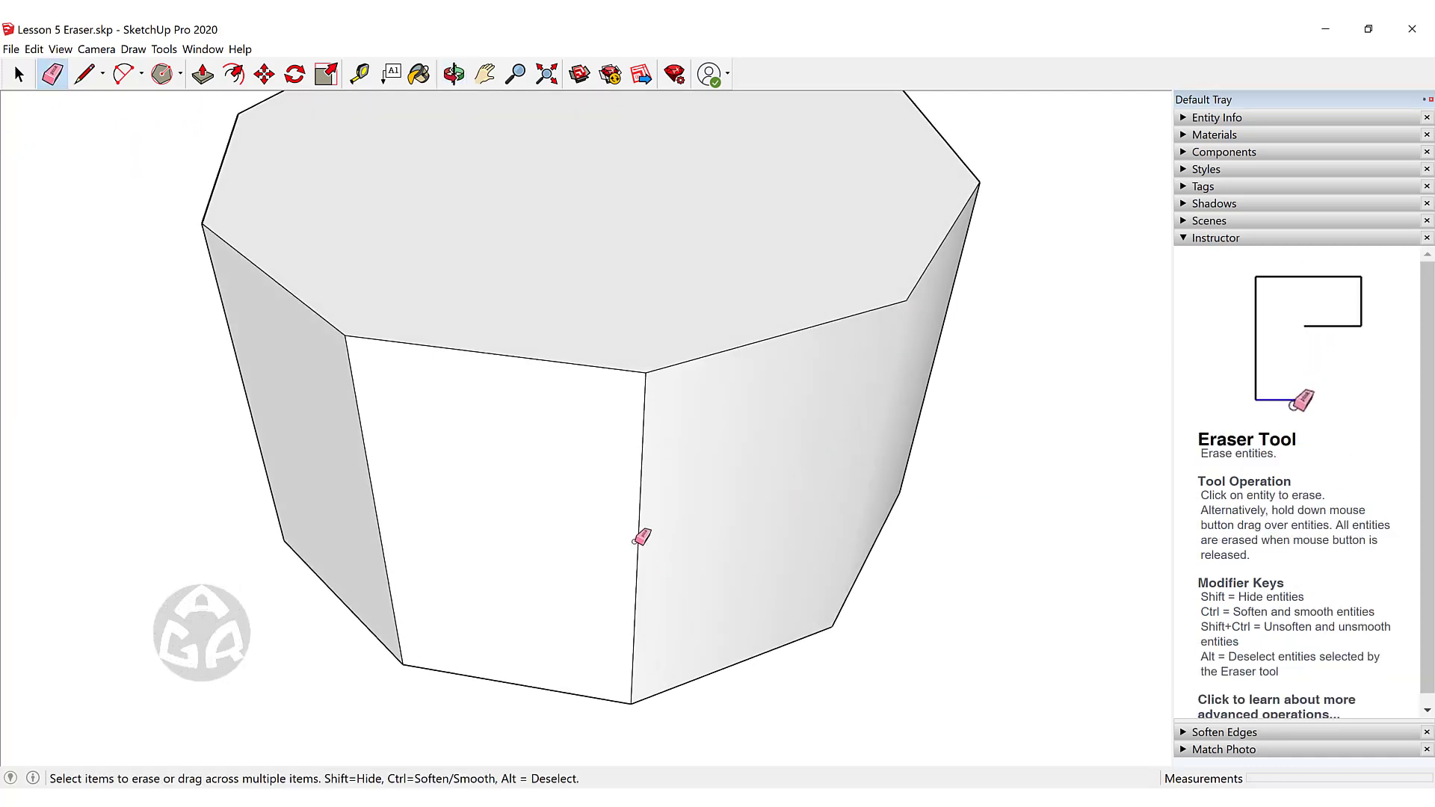
- Smooth the next vertical edge of the prism and hide the vertical edge beside it with the Eraser
middle_click_drag(563, 474, 865, 426)
key("o")
mouse_move(897, 352)
left_mouse_down()
mouse_move(68, 326)
mouse_move(3, 351)
left_mouse_up()
key("e")
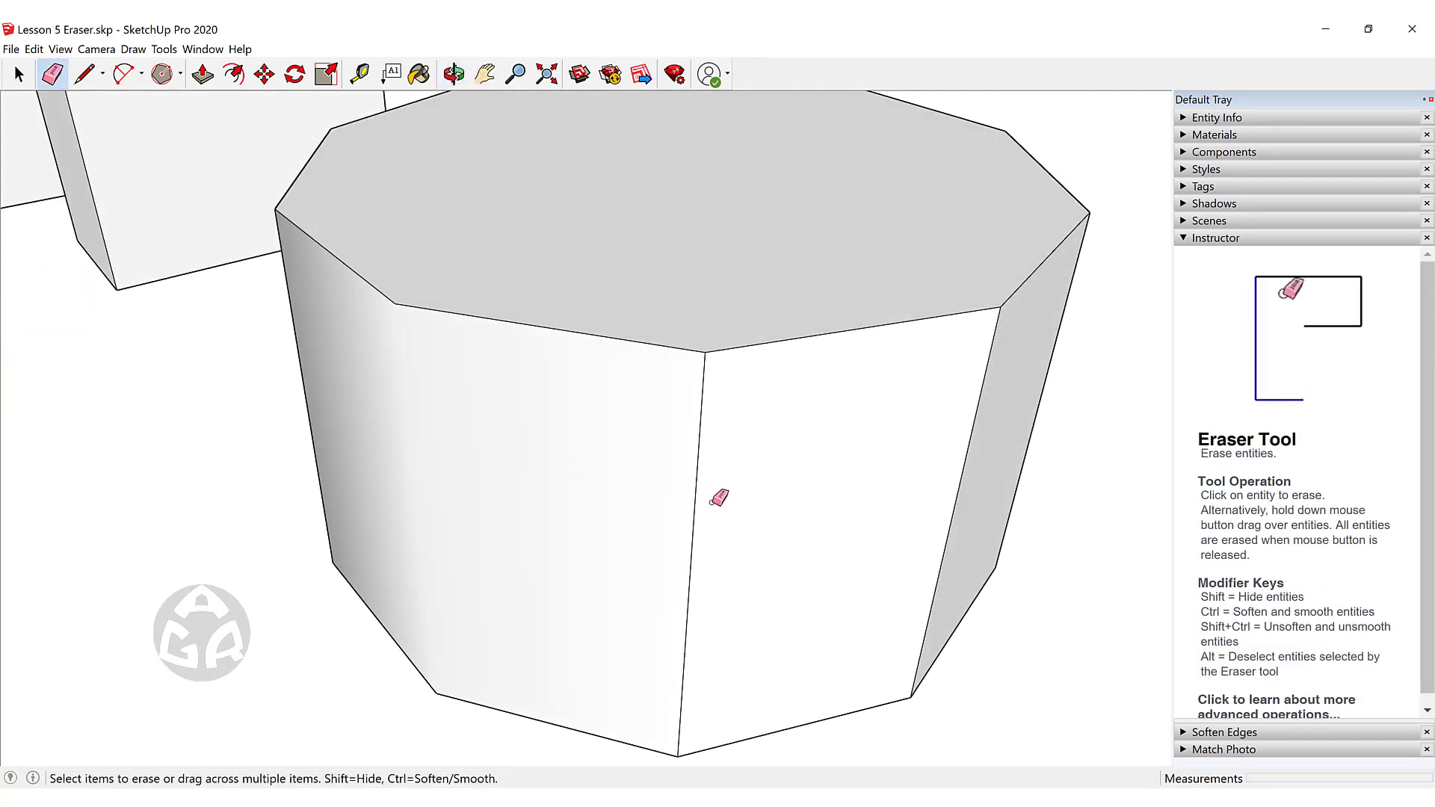
mouse_move(719, 498)
middle_mouse_down()
mouse_move(651, 471)
mouse_move(662, 463)
middle_mouse_up()
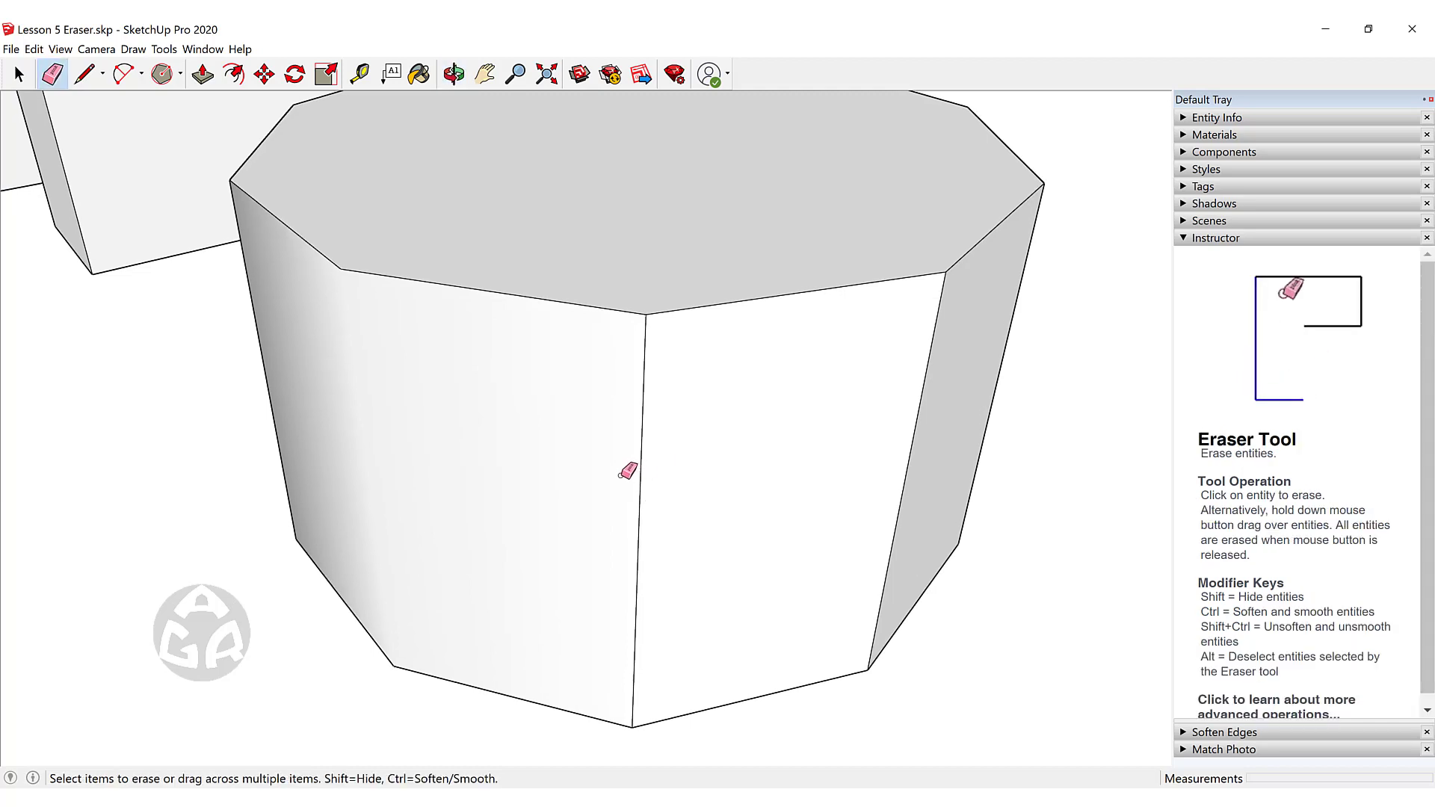
mouse_move(628, 470)
left_mouse_down()
mouse_move(655, 488)
mouse_move(525, 468)
left_mouse_up()
mouse_move(525, 468)
middle_mouse_down()
mouse_move(810, 557)
mouse_move(717, 538)
mouse_move(700, 497)
middle_mouse_up()
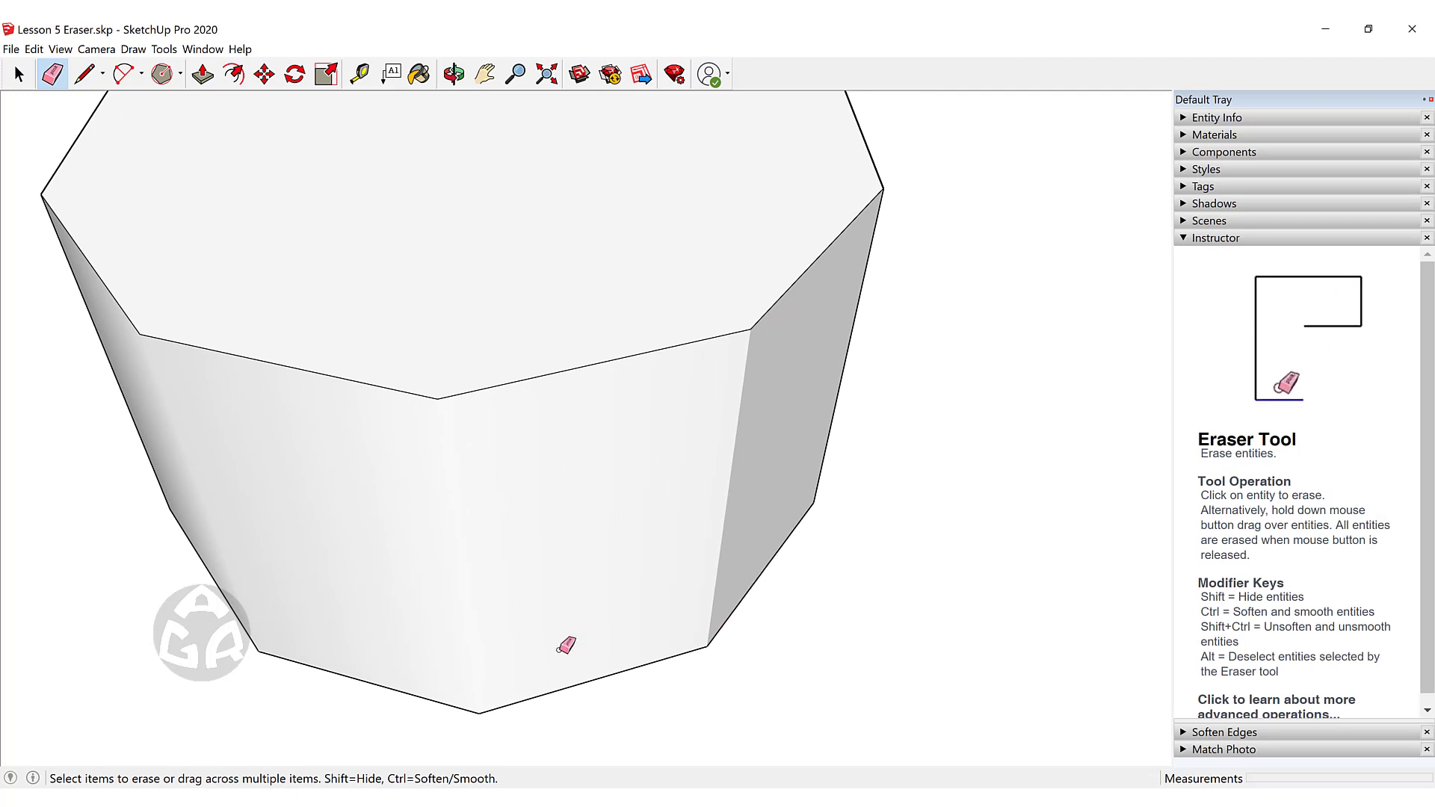
mouse_move(522, 518)
middle_mouse_down()
mouse_move(304, 519)
mouse_move(496, 487)
mouse_move(689, 499)
mouse_move(423, 415)
middle_mouse_up()
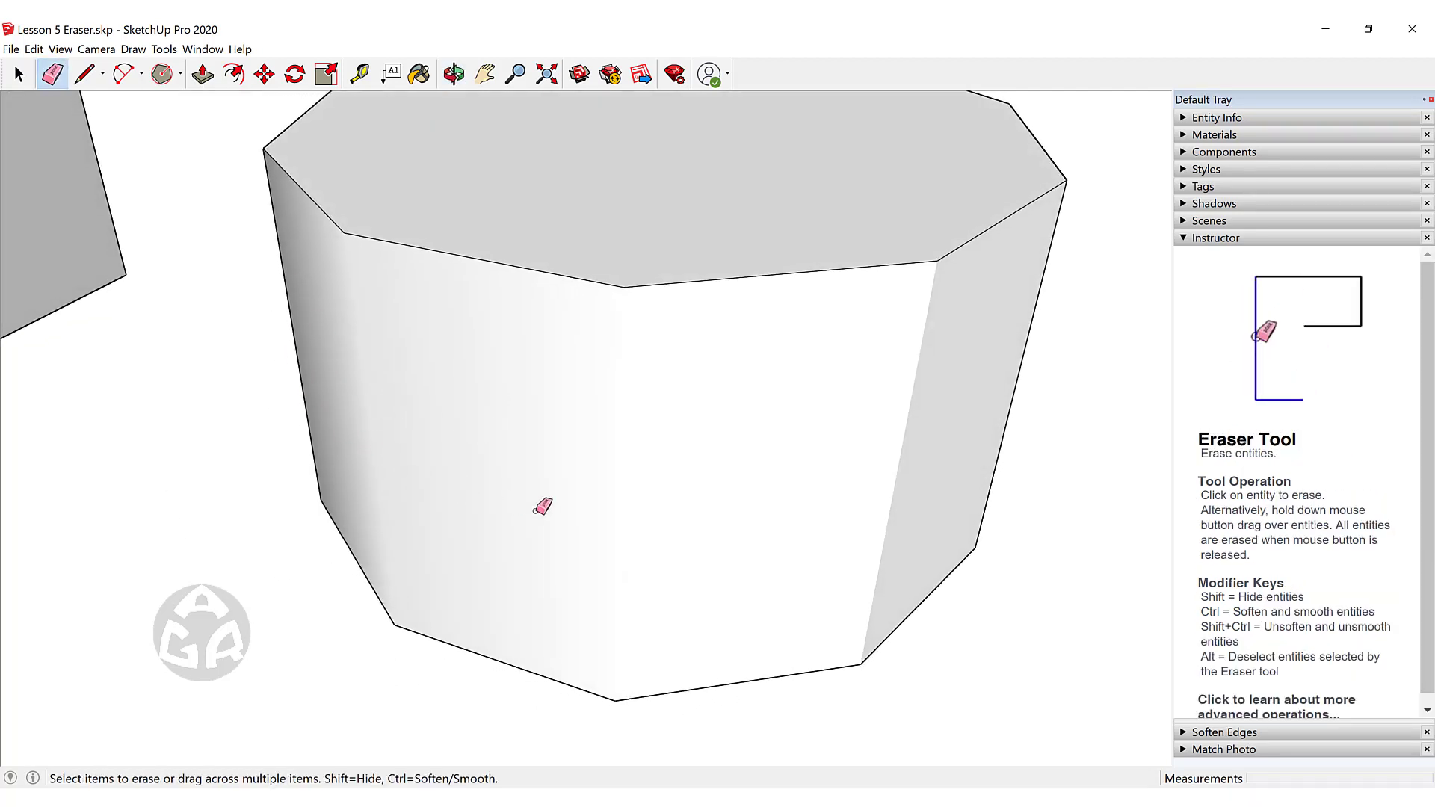
mouse_move(655, 425)
middle_mouse_down()
mouse_move(881, 387)
mouse_move(852, 368)
mouse_move(657, 333)
mouse_move(627, 307)
mouse_move(579, 441)
middle_mouse_up()
- Turn on the display of hidden geometry to reveal the U-shaped block's hidden edges
key("space")
scroll(656, 340, "up", 3)
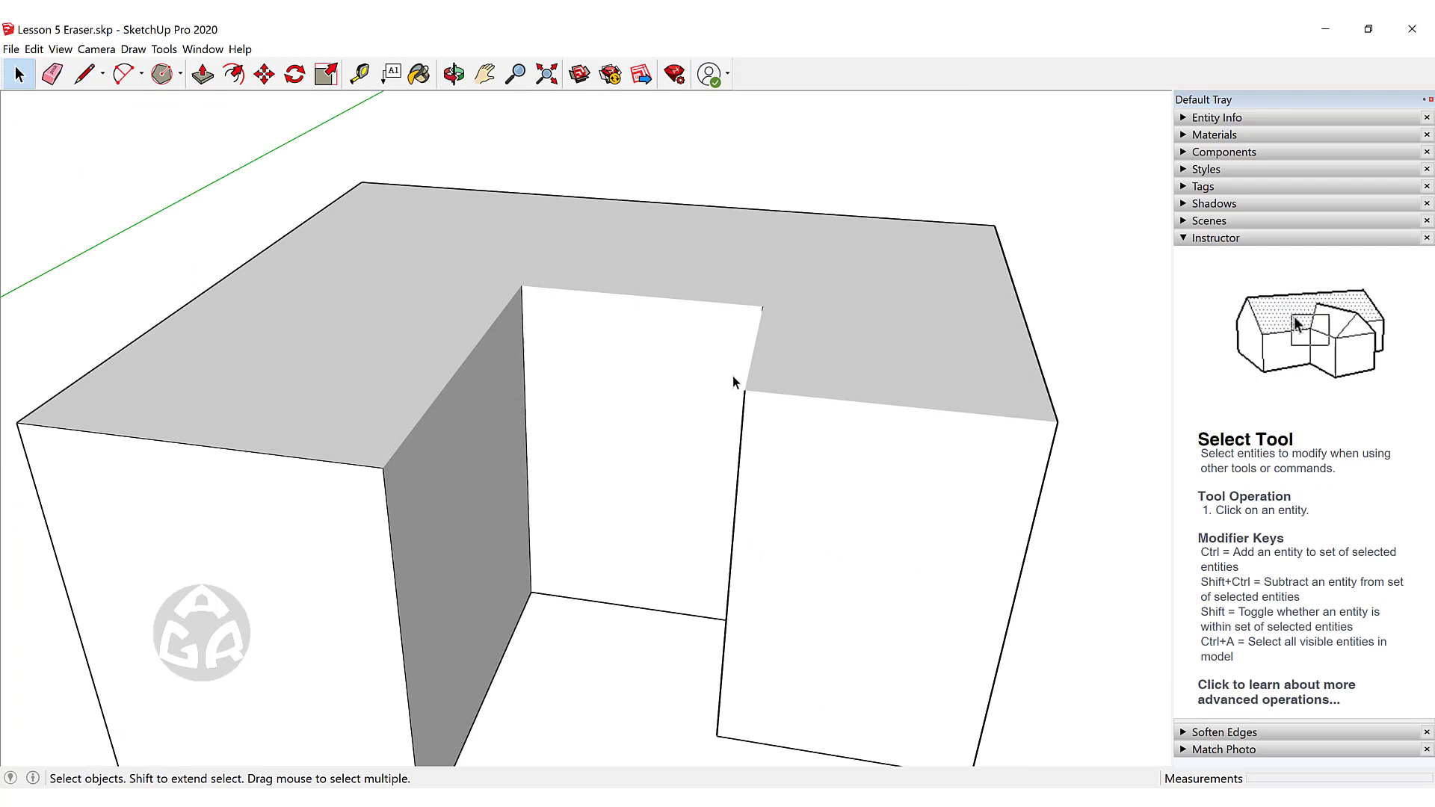
middle_click_drag(732, 381, 628, 358)
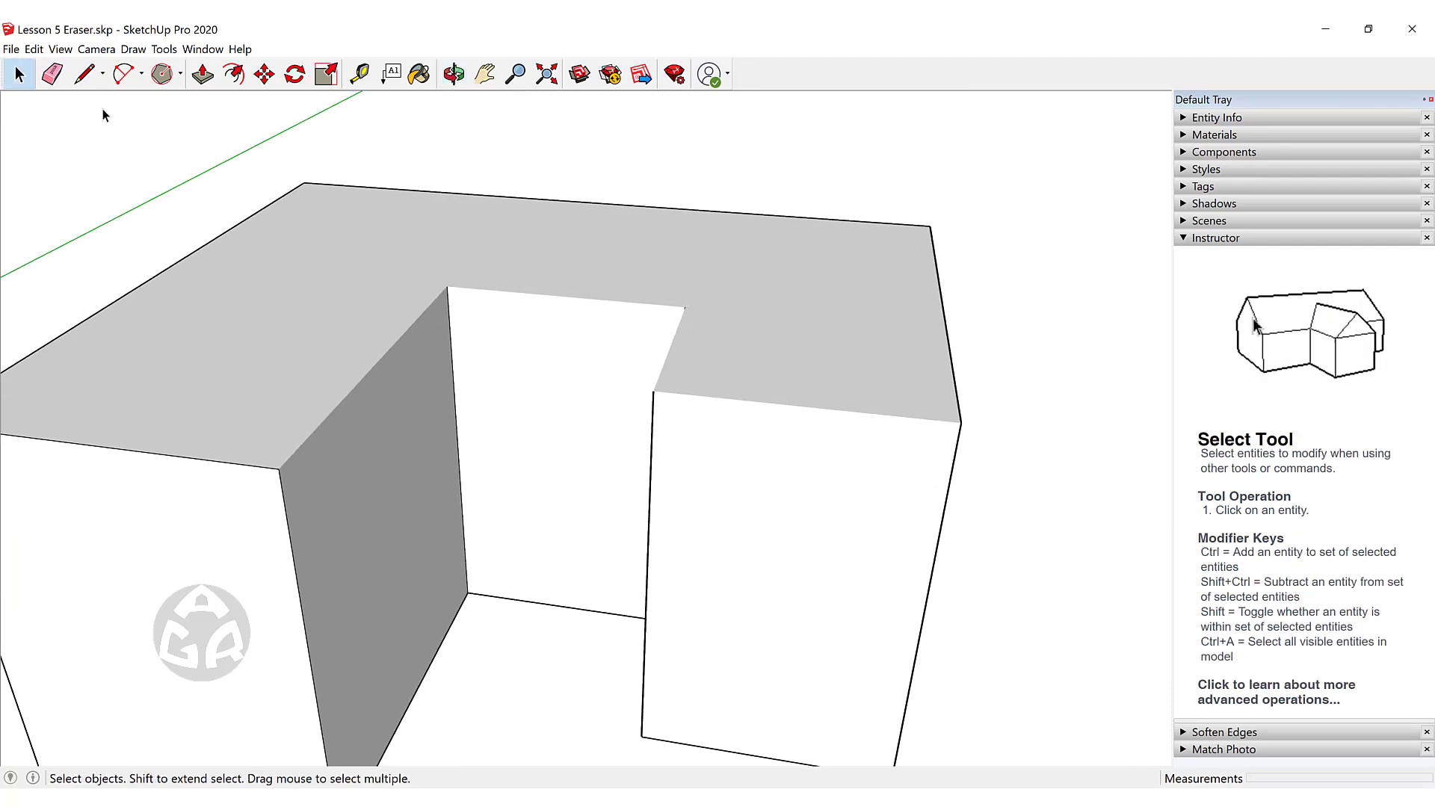
left_click(53, 49)
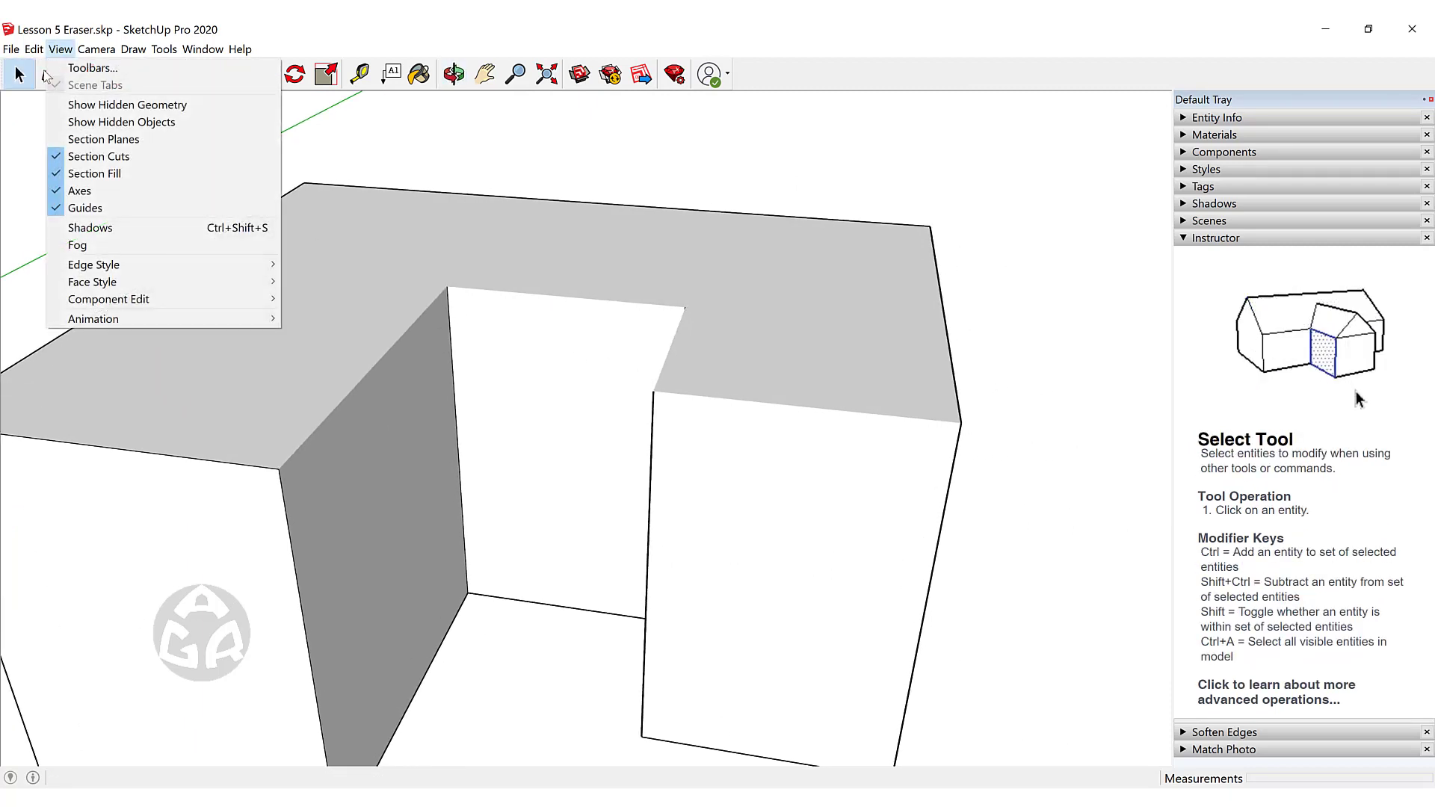
left_click(120, 109)
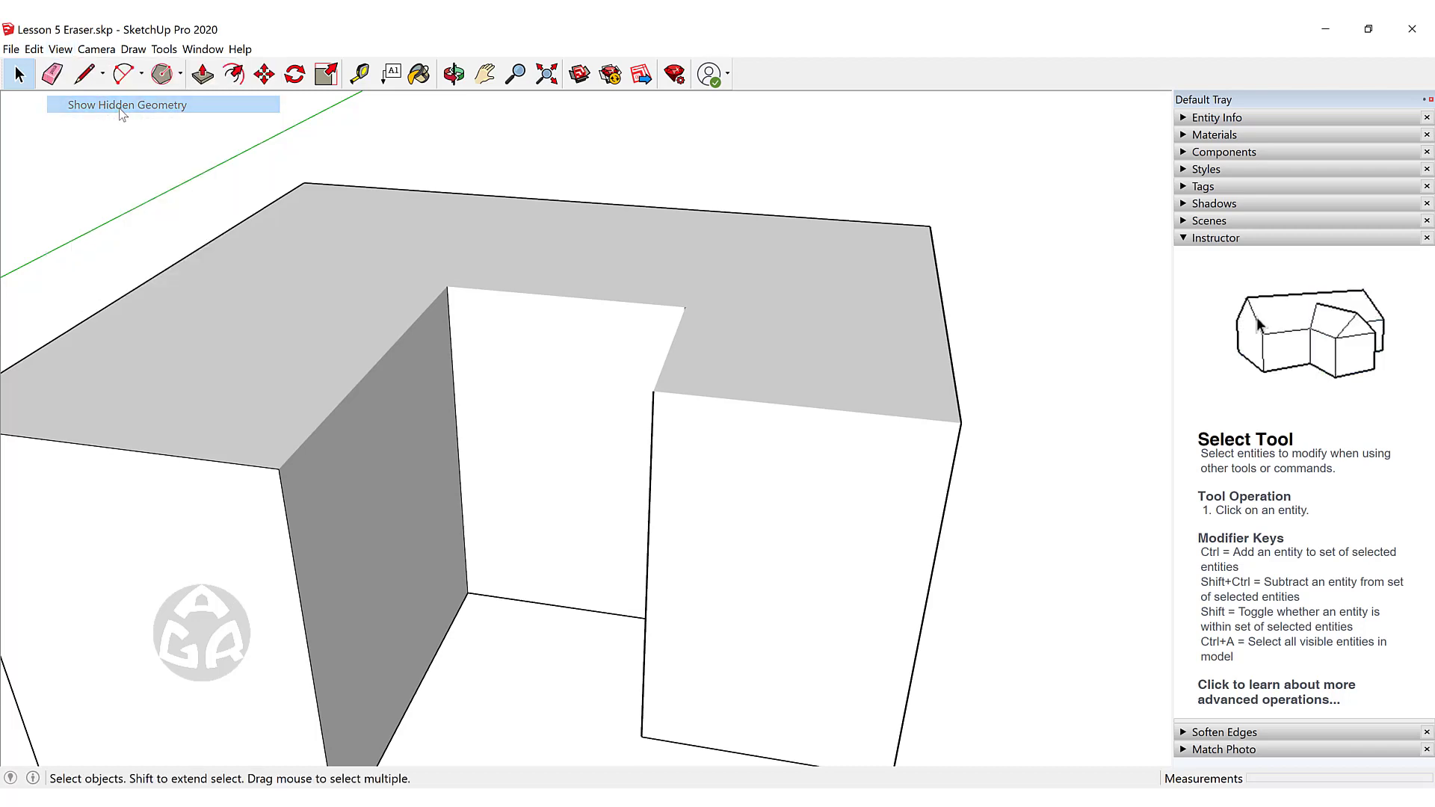
- Unhide the four hidden top edges of the U-shaped block, around its notch and along the adjoining front face
left_click(746, 401)
left_click(663, 357, "ctrl")
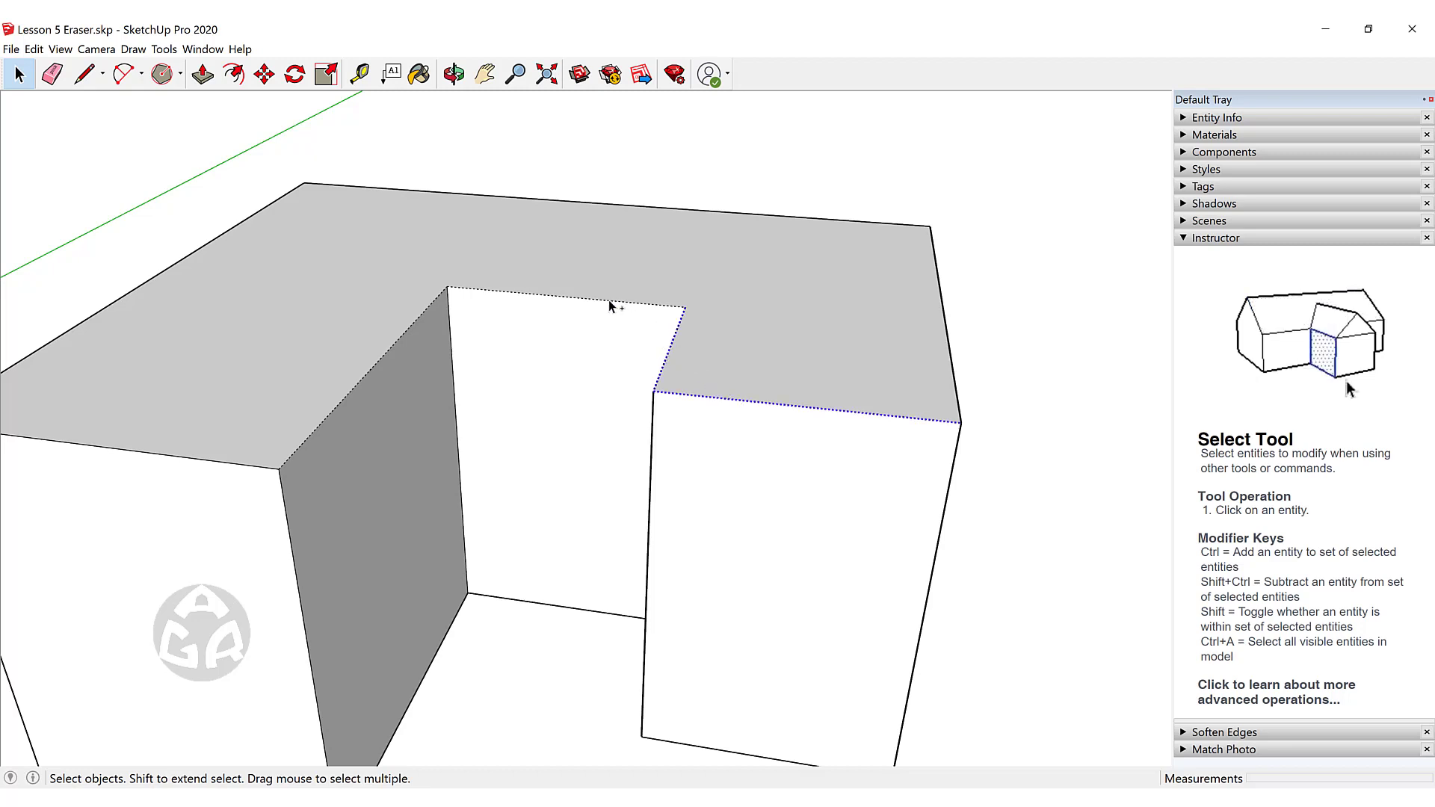
left_click(599, 300, "ctrl")
left_click(406, 337, "ctrl")
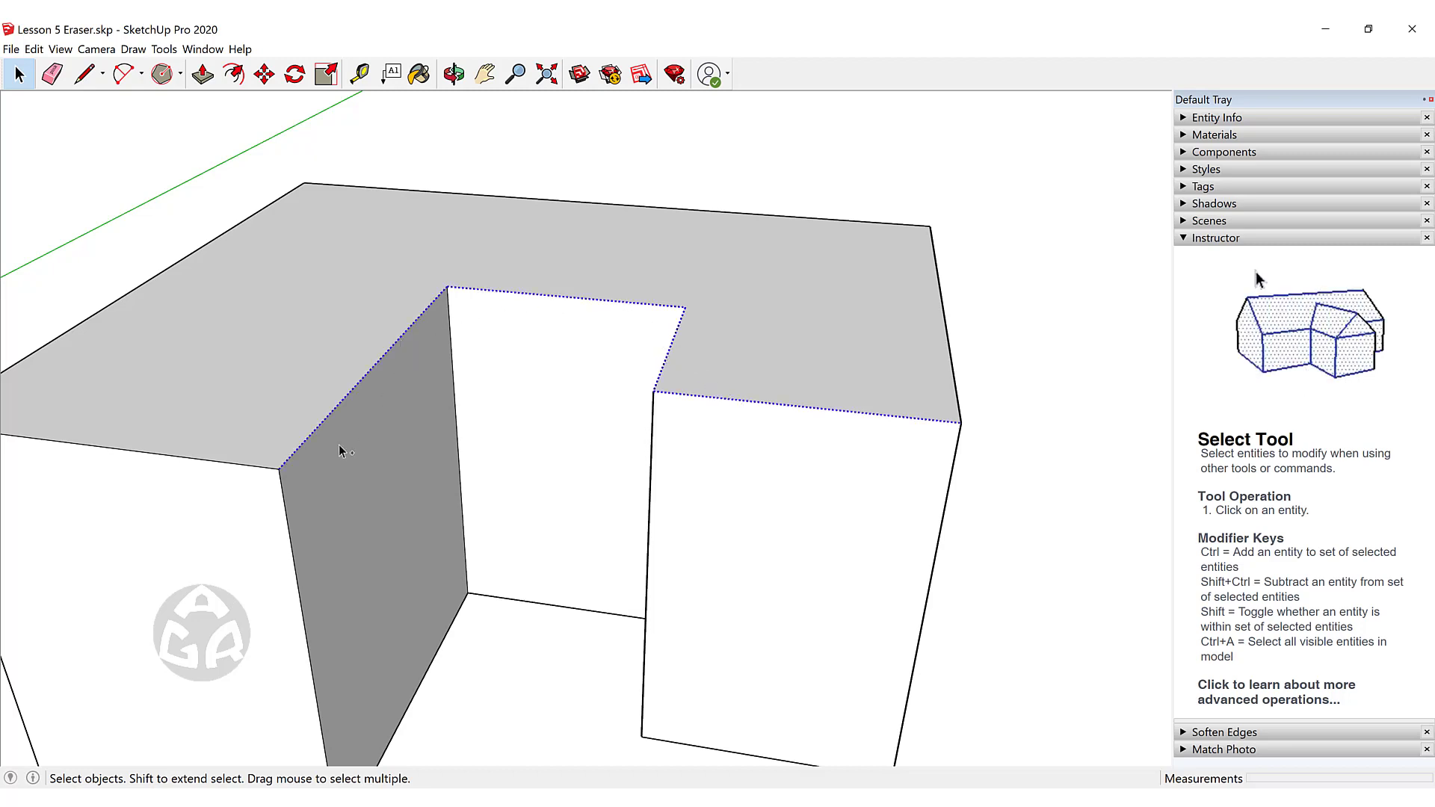
right_click(790, 412)
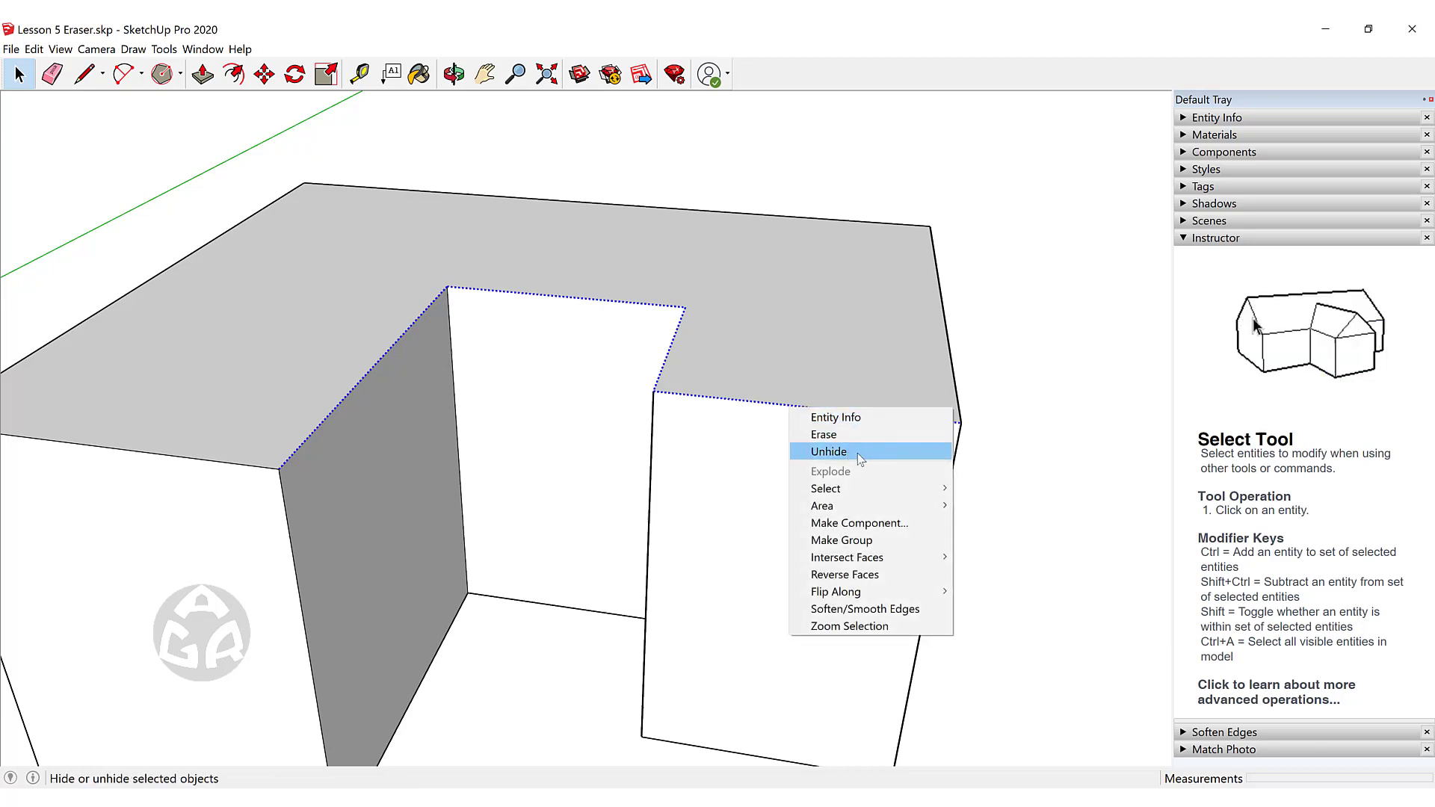
left_click(858, 452)
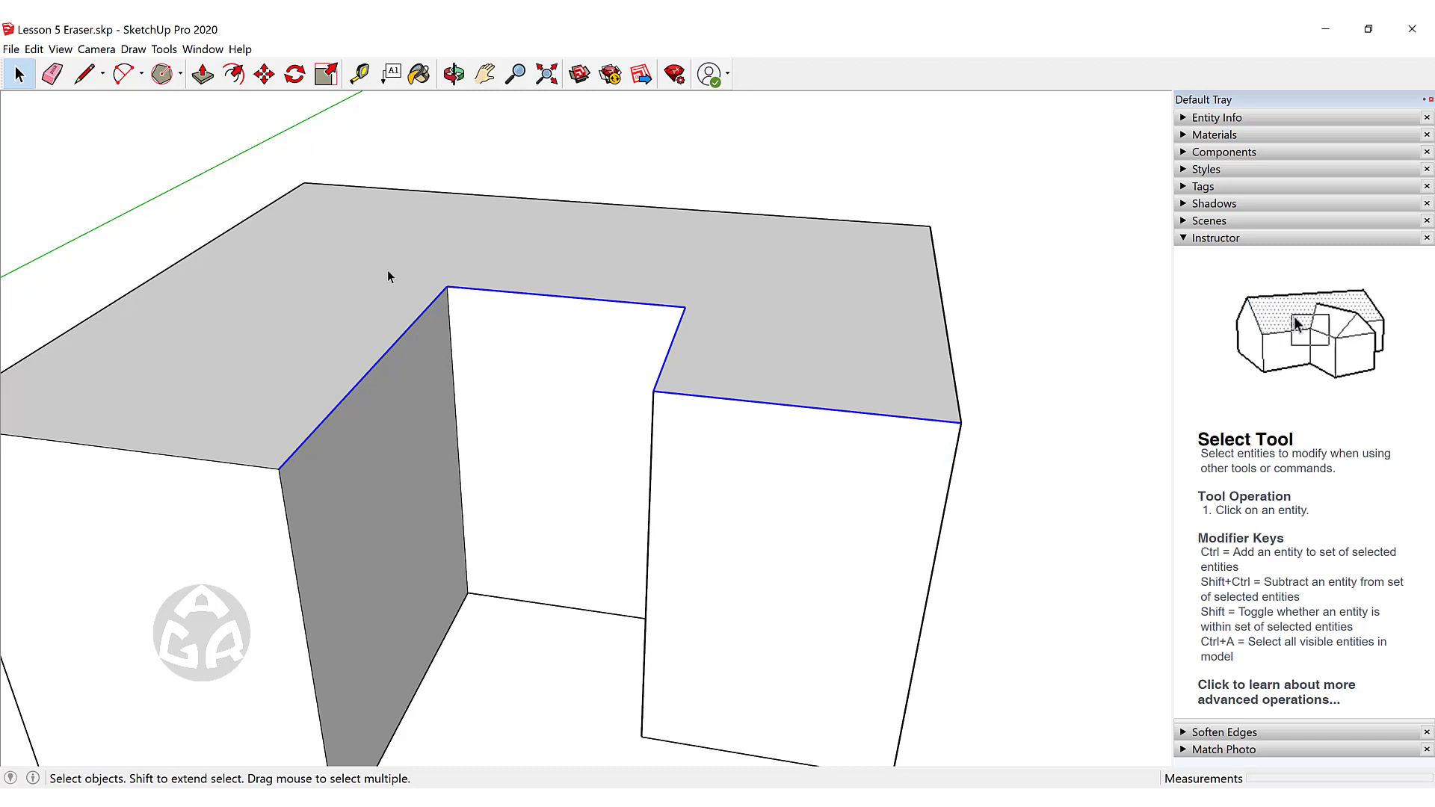
- Unhide the hidden vertical edge of the ten-sided prism and clear the selection
scroll(446, 353, "down", 5)
scroll(884, 432, "up", 6)
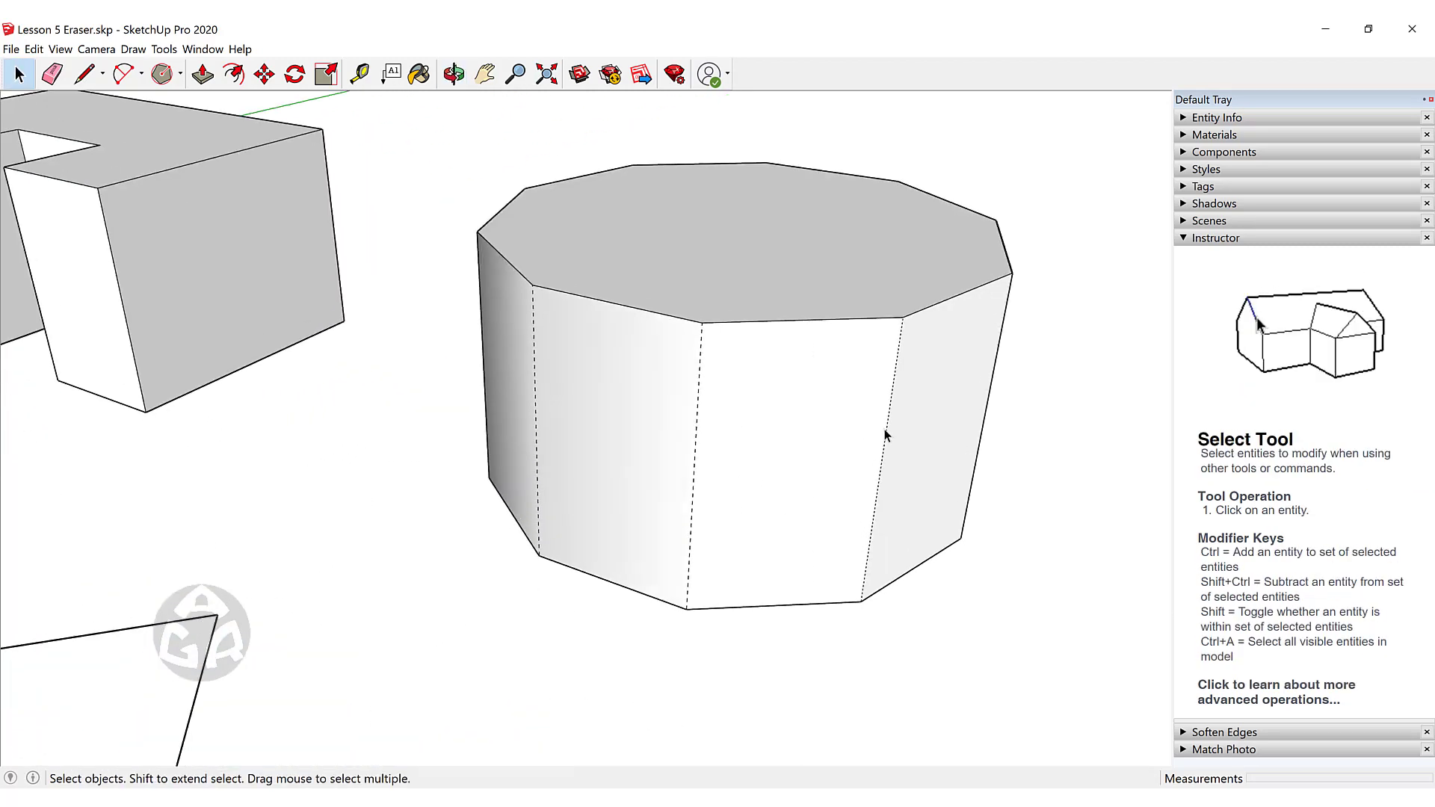
left_click(889, 432)
right_click(889, 432)
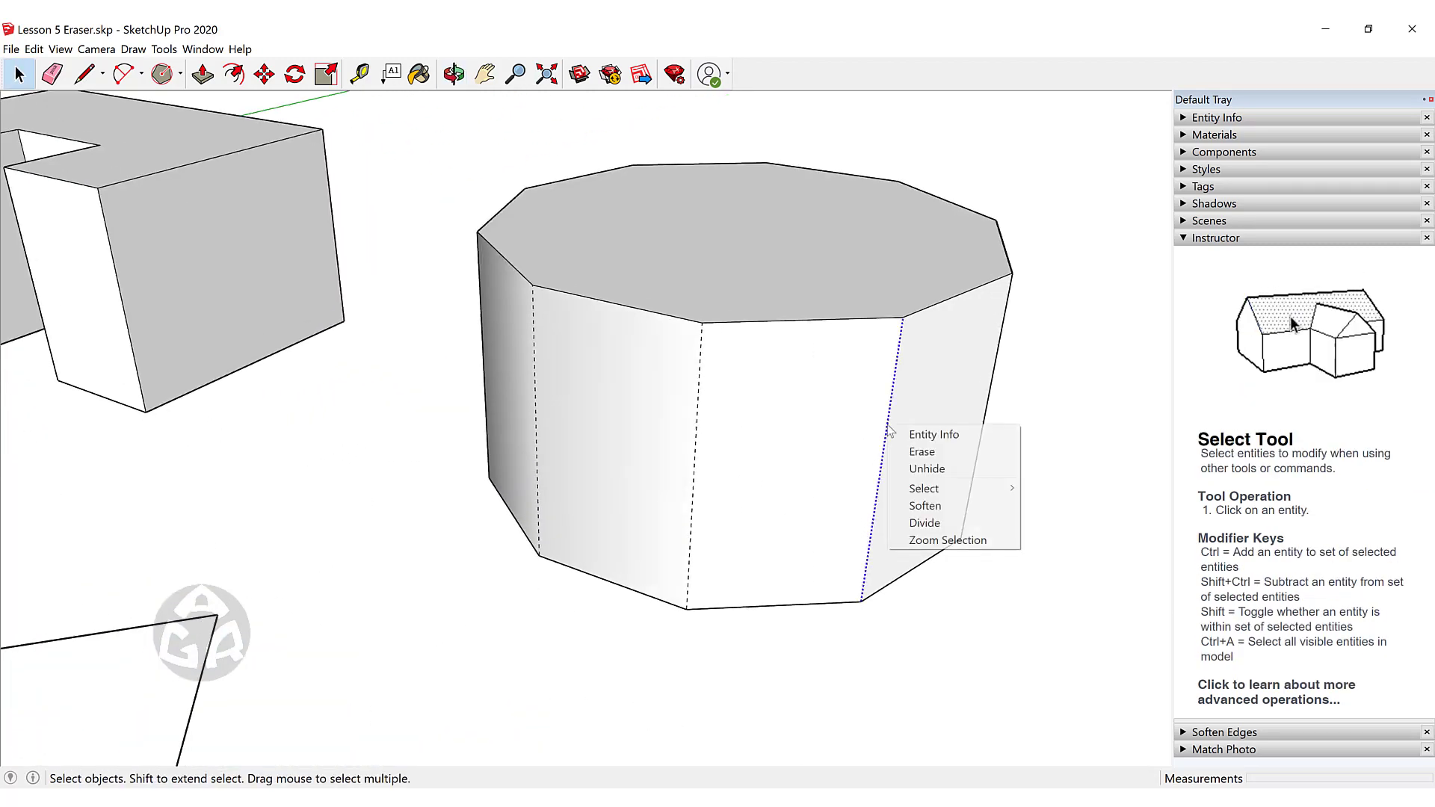
left_click(930, 469)
left_click(1023, 622)
- Turn off the display of hidden geometry
middle_click_drag(1024, 622, 635, 337)
left_click(59, 49)
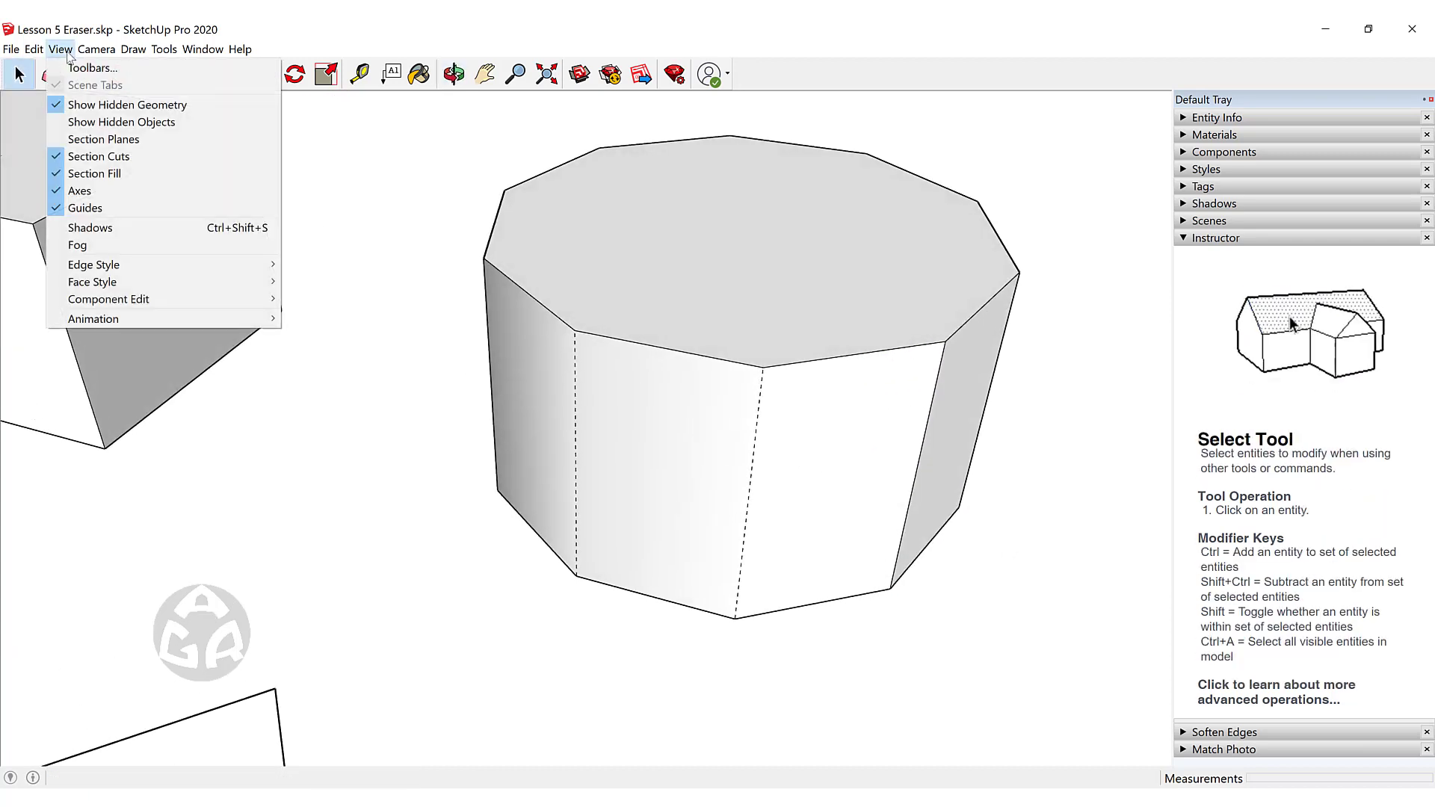
left_click(122, 109)
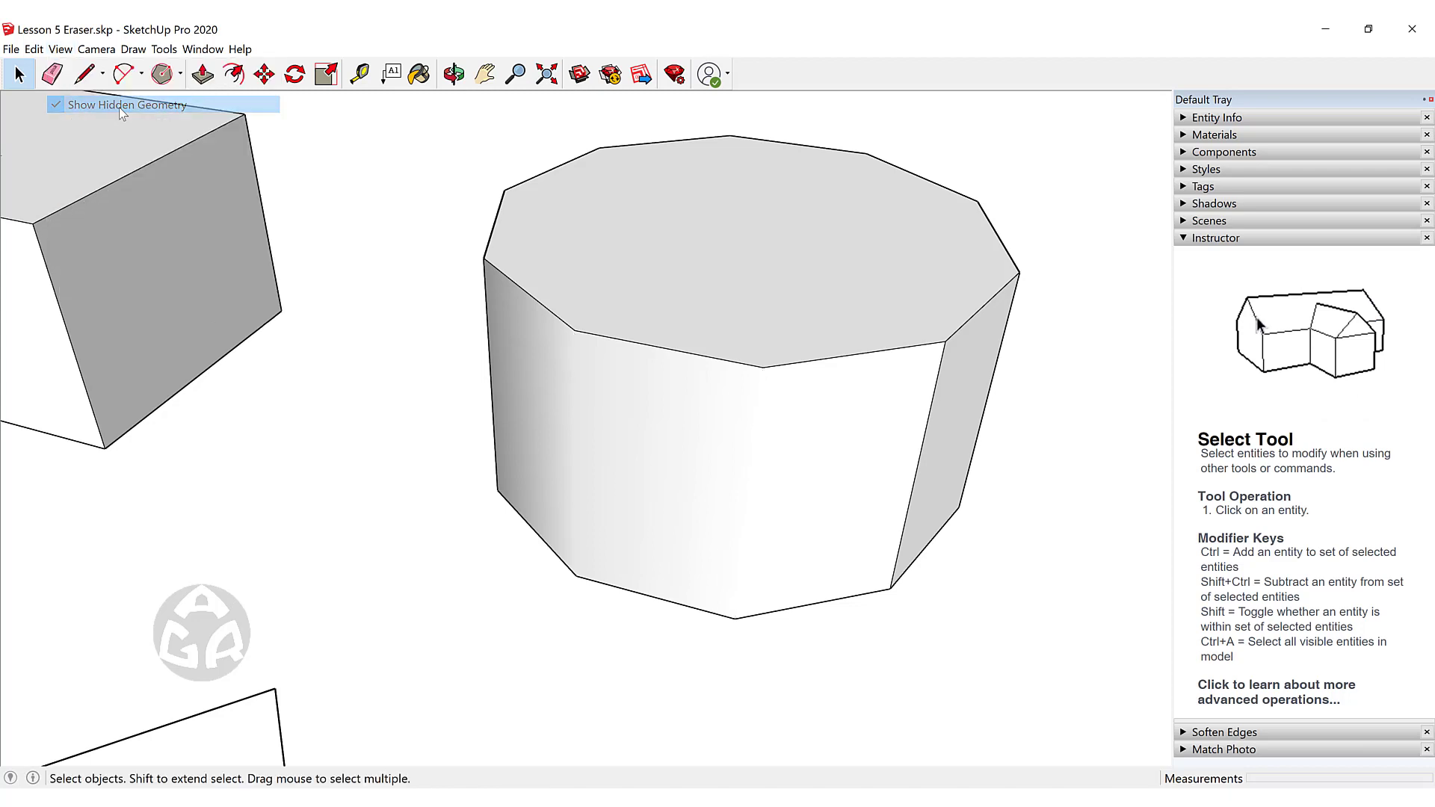
- Unsoften and unsmooth the prism's softened vertical edges with the Eraser
mouse_move(679, 378)
middle_mouse_down()
mouse_move(618, 359)
mouse_move(657, 384)
middle_mouse_up()
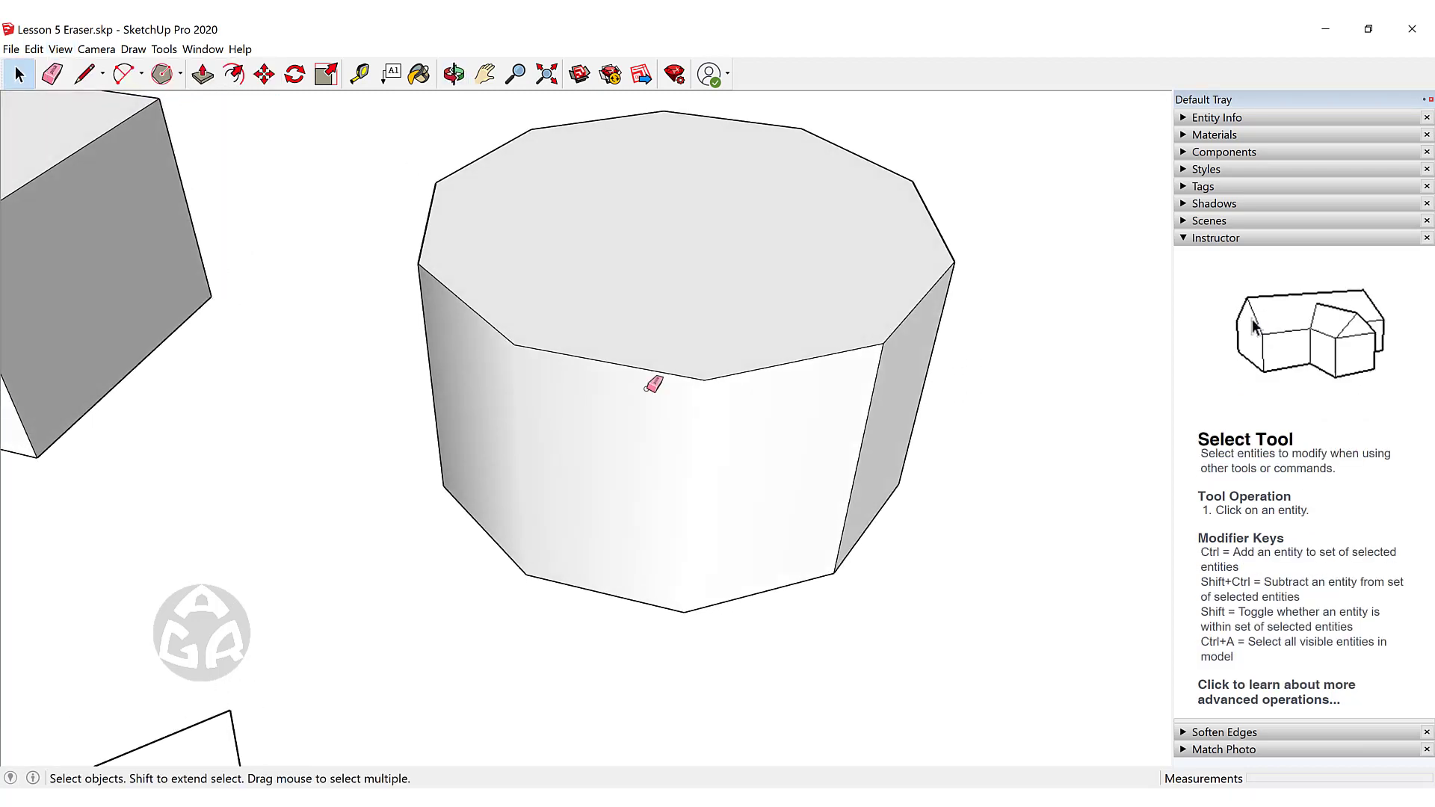
key("e")
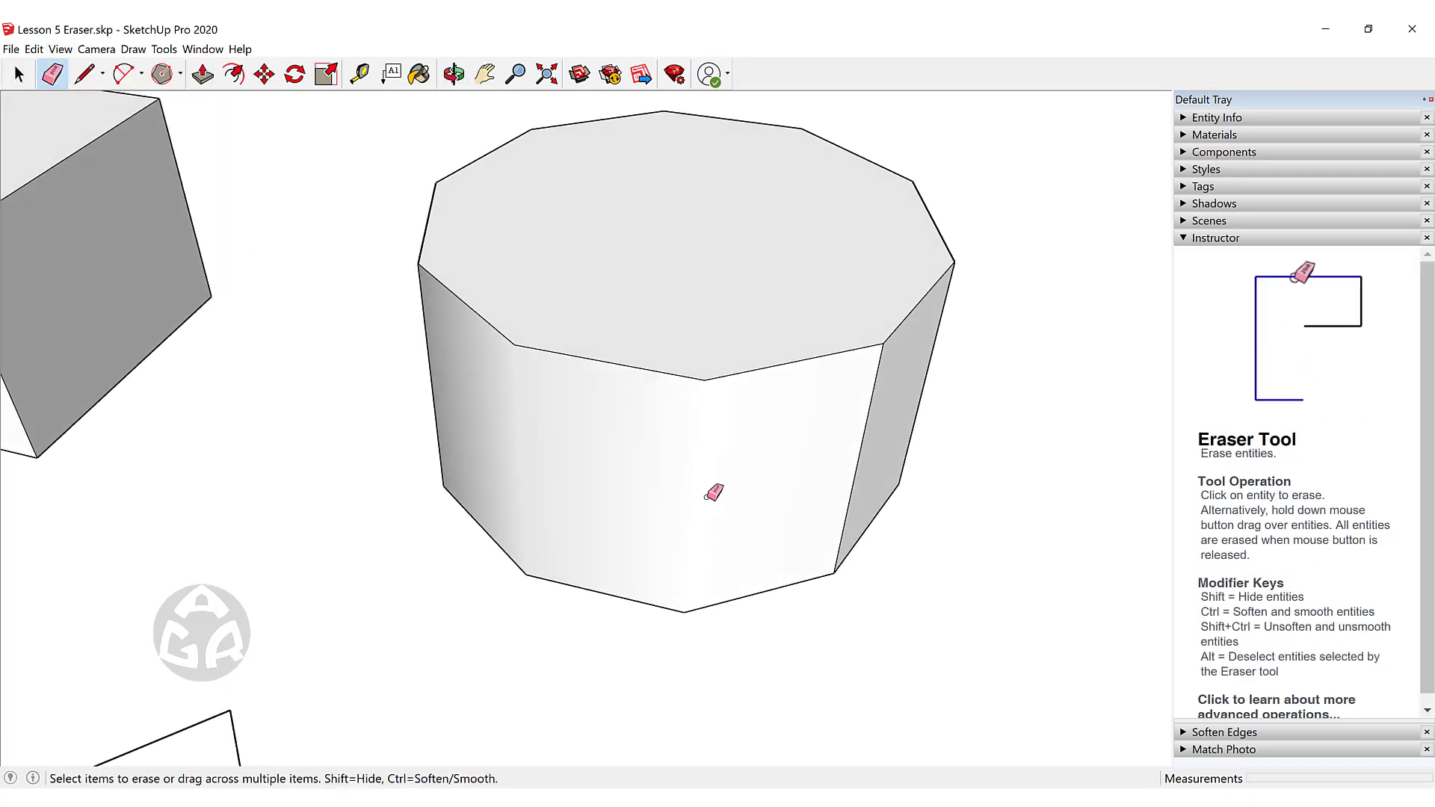
mouse_move(656, 491)
middle_mouse_down()
mouse_move(776, 514)
mouse_move(657, 503)
mouse_move(650, 480)
middle_mouse_up()
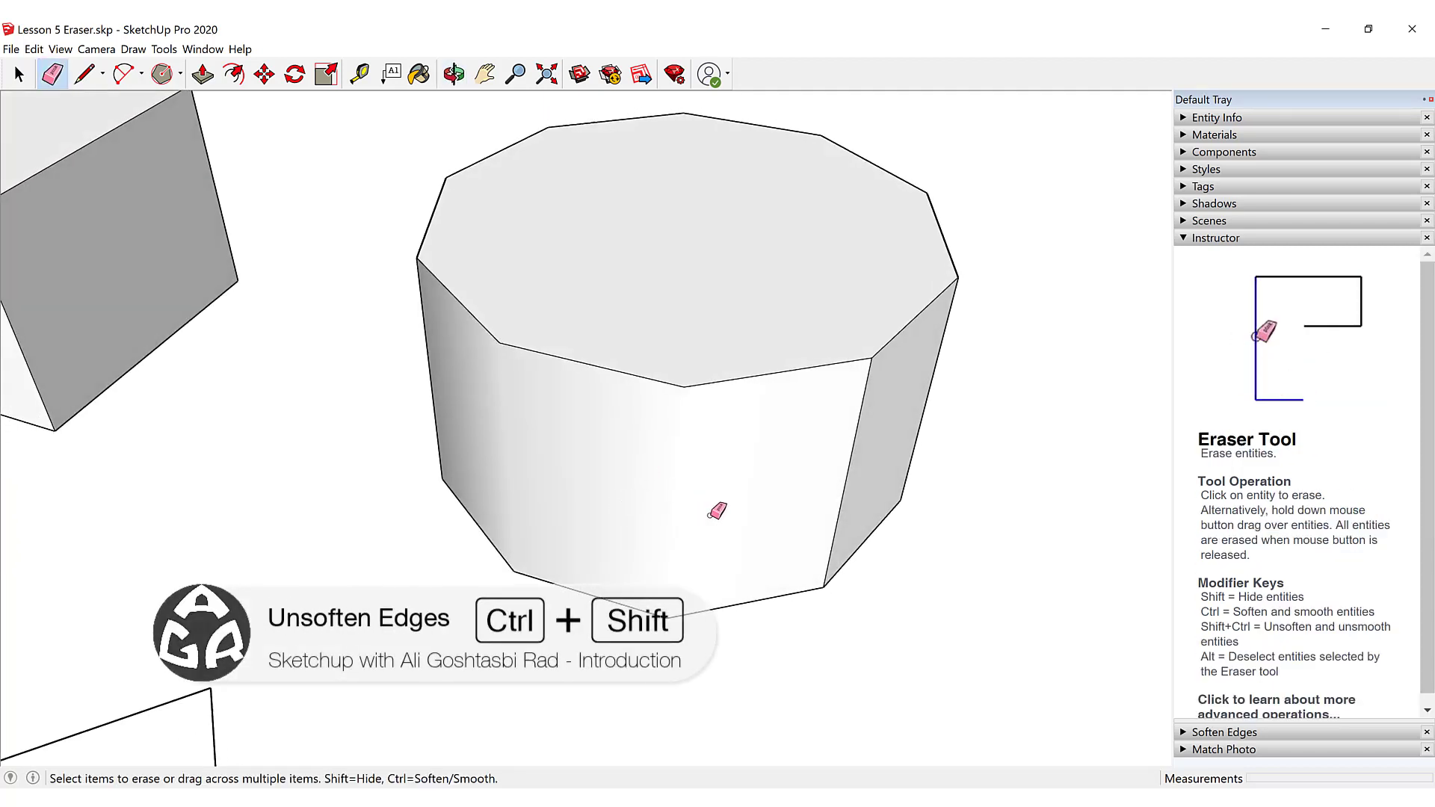
mouse_move(714, 510)
left_mouse_down("ctrl+shift")
mouse_move(515, 452)
mouse_move(475, 416)
left_mouse_up("ctrl+shift")
mouse_move(480, 411)
middle_mouse_down()
mouse_move(721, 458)
mouse_move(564, 461)
mouse_move(483, 433)
mouse_move(903, 311)
mouse_move(121, 333)
middle_mouse_up()
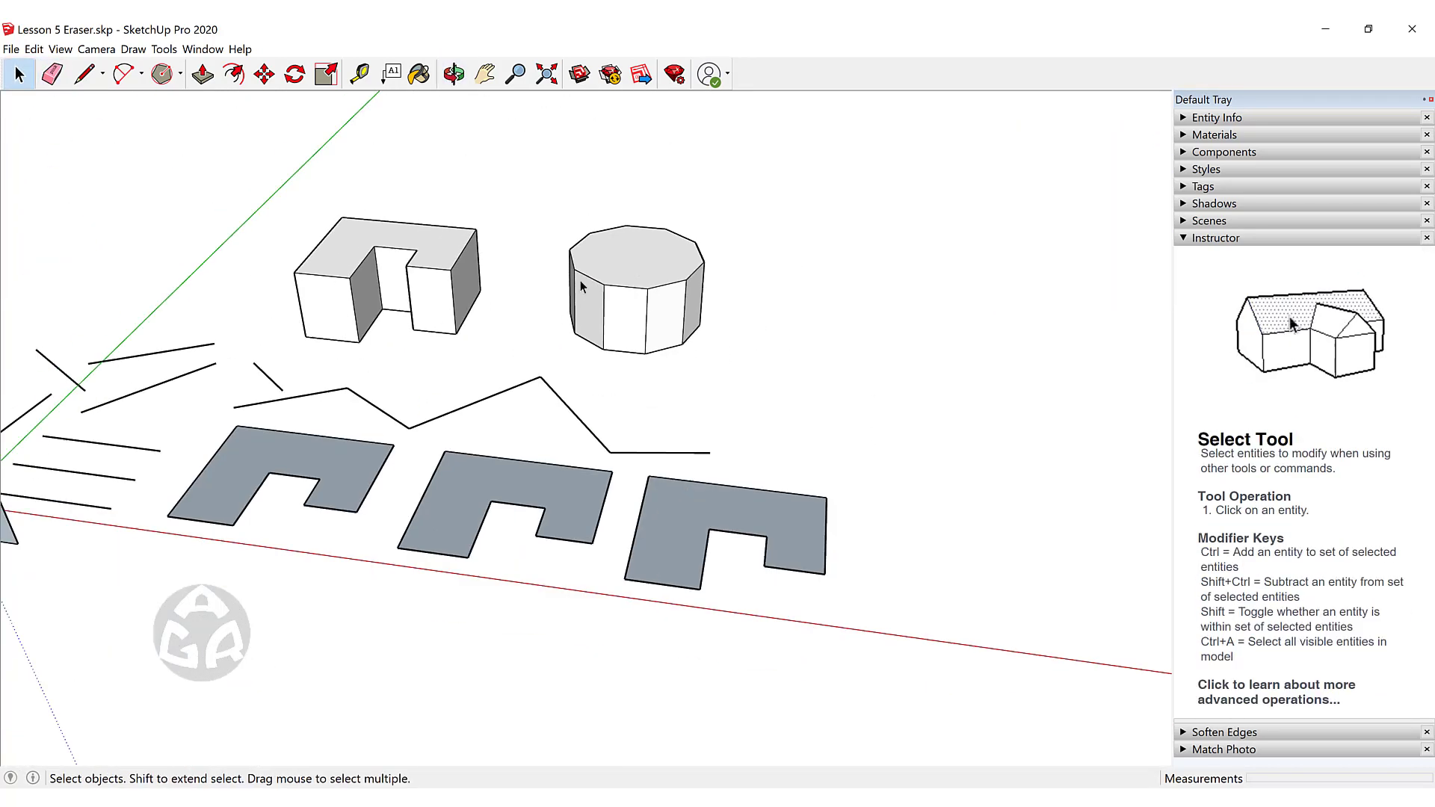
scroll(697, 452, "up", 5)
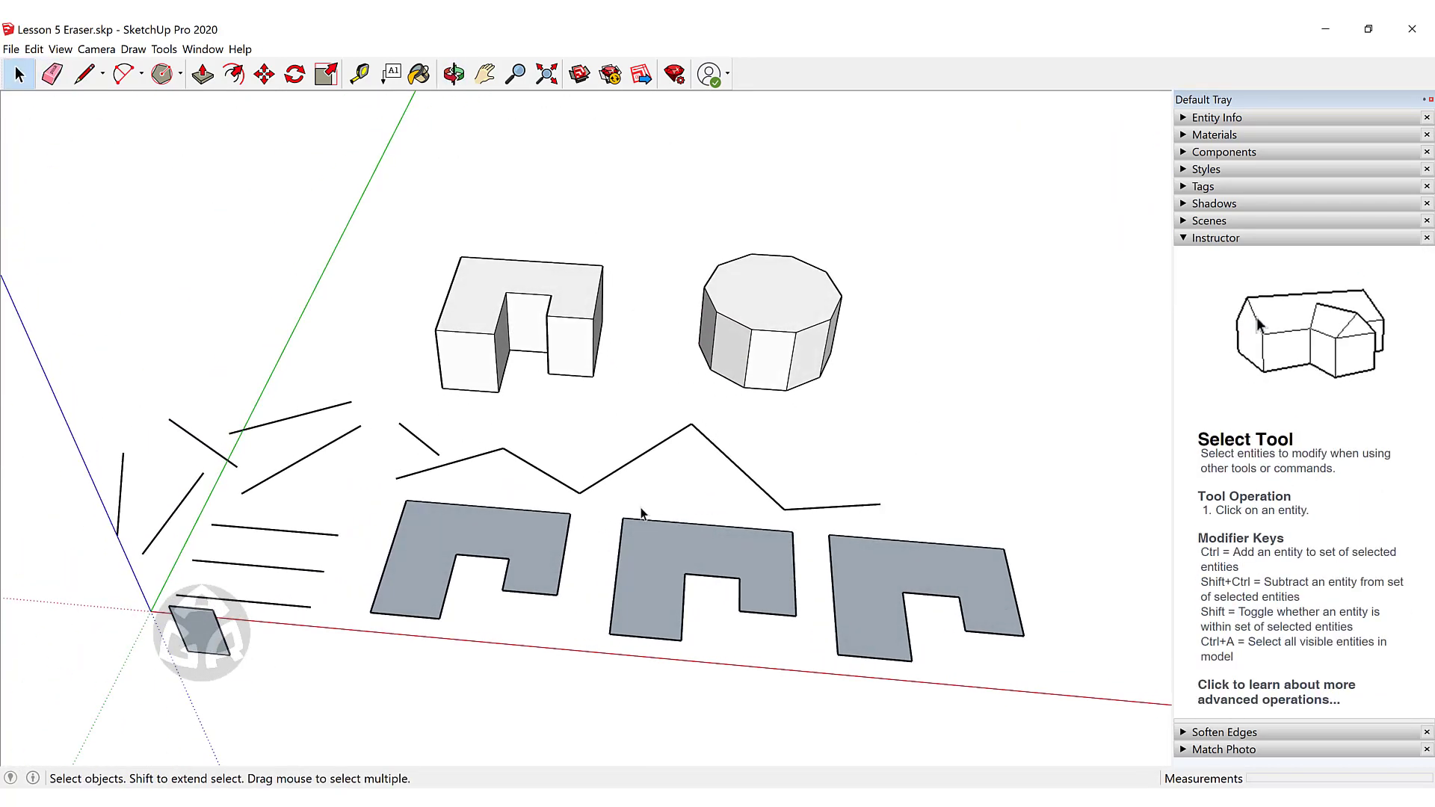